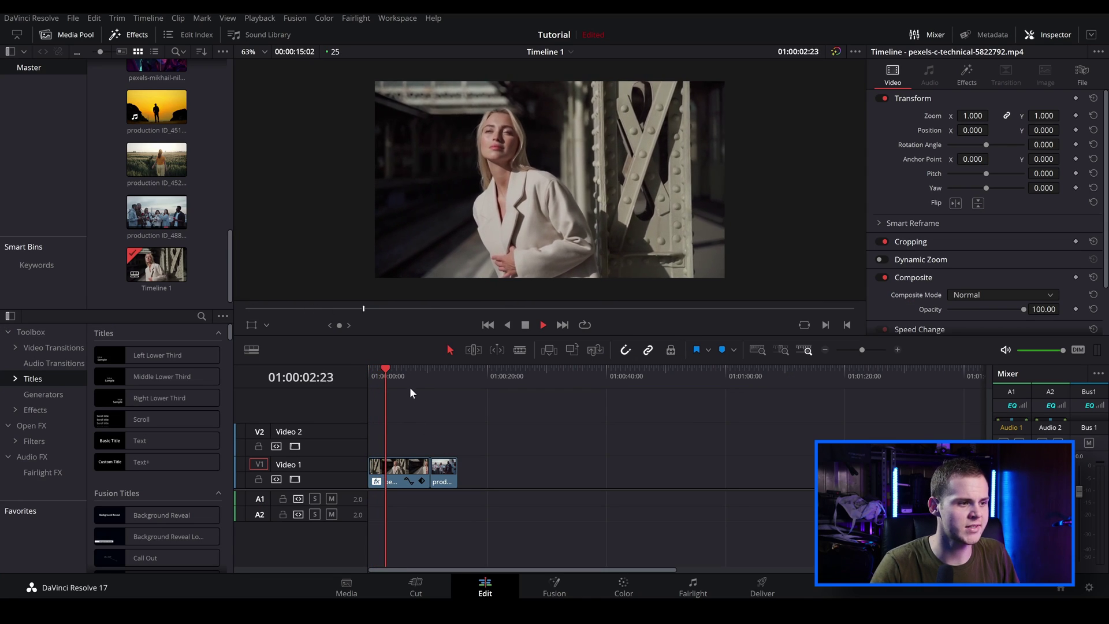
- Stop playback, switch to the Color page and add a splitter/combiner node set after node 01
key(space)
click(623, 593)
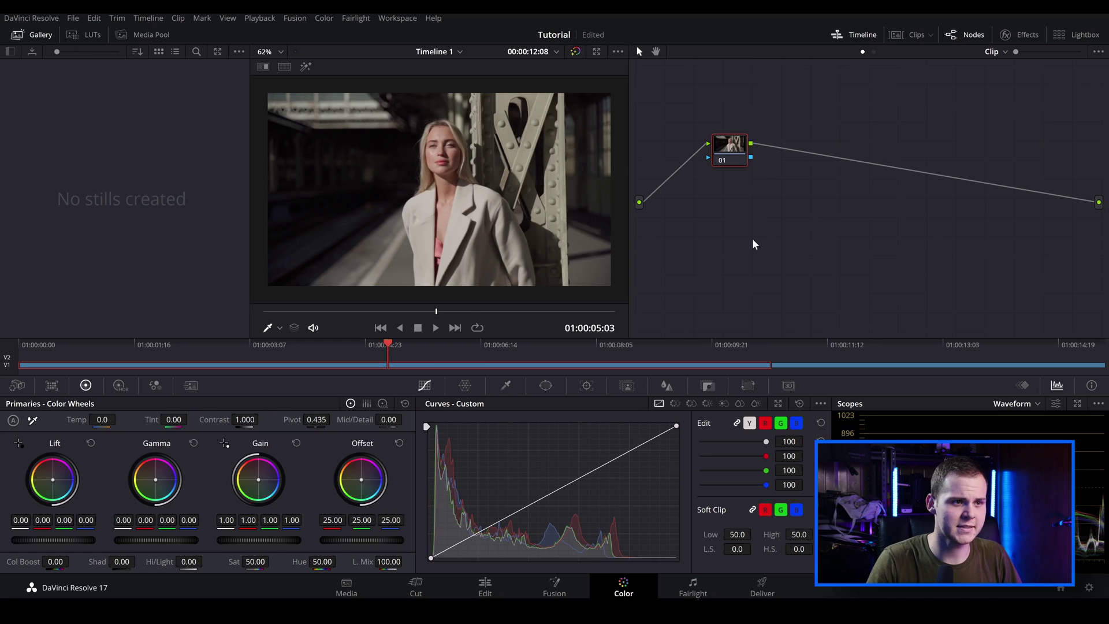
click(721, 144)
drag(721, 143, 711, 152)
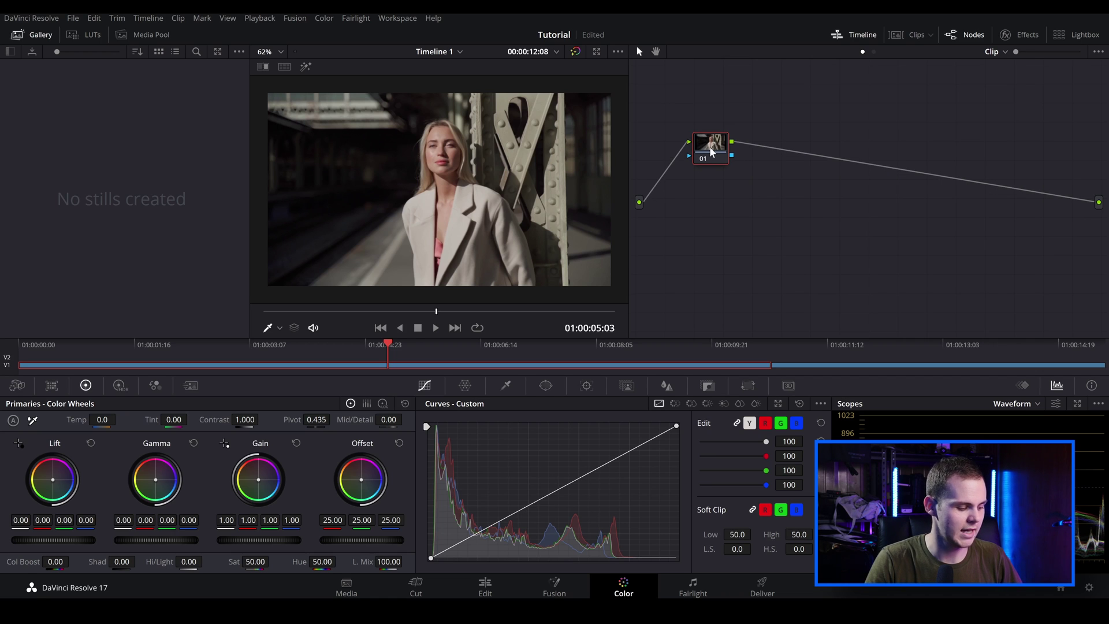
key(alt+y)
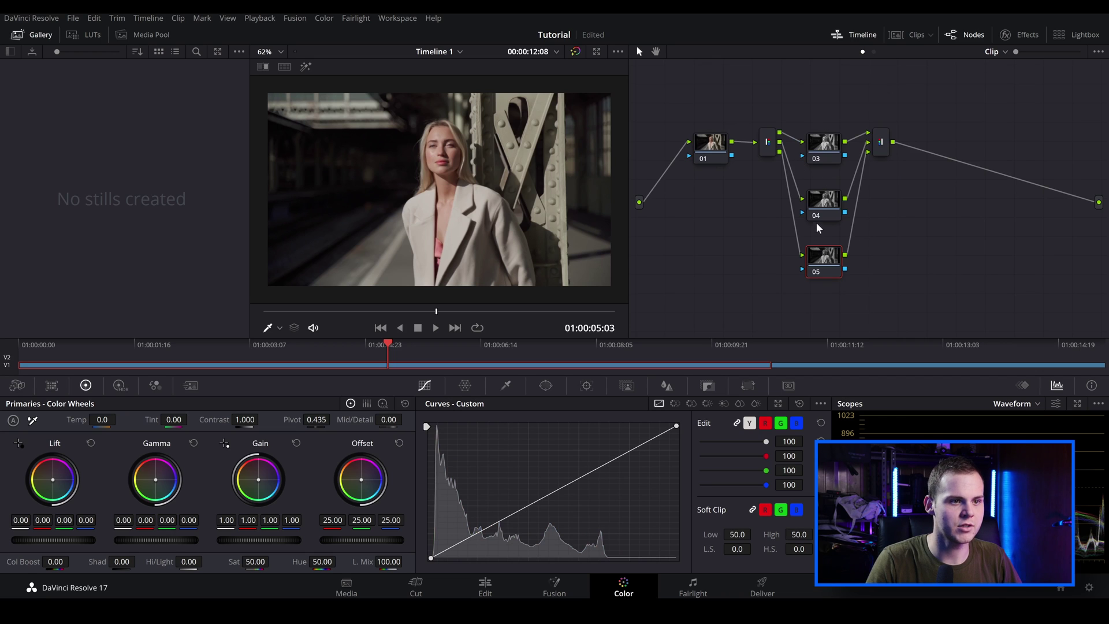
click(821, 152)
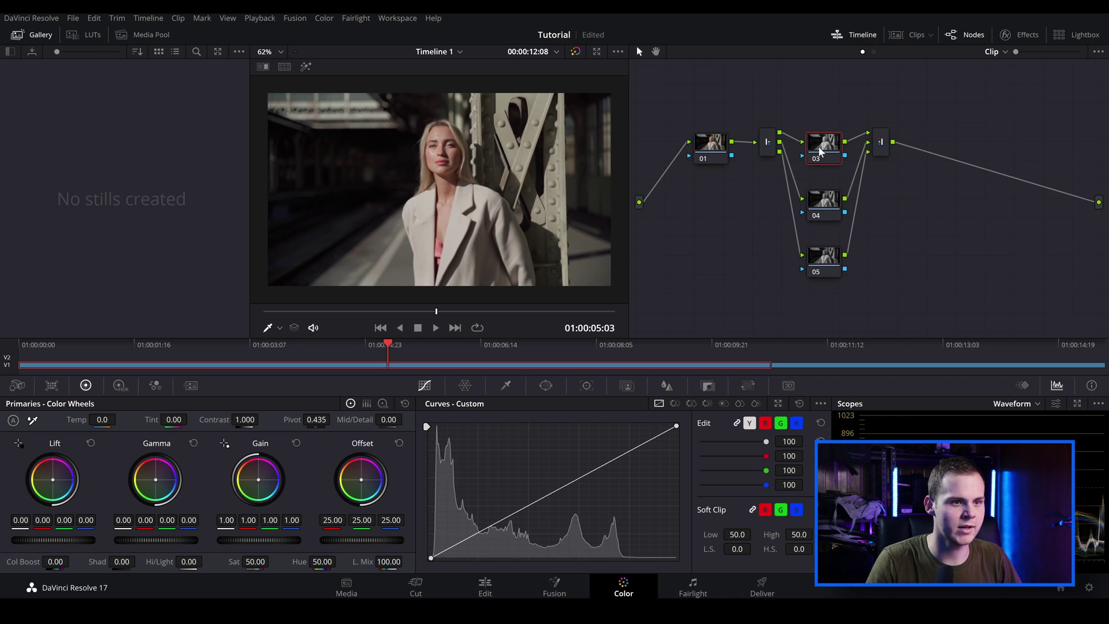
click(820, 215)
click(825, 262)
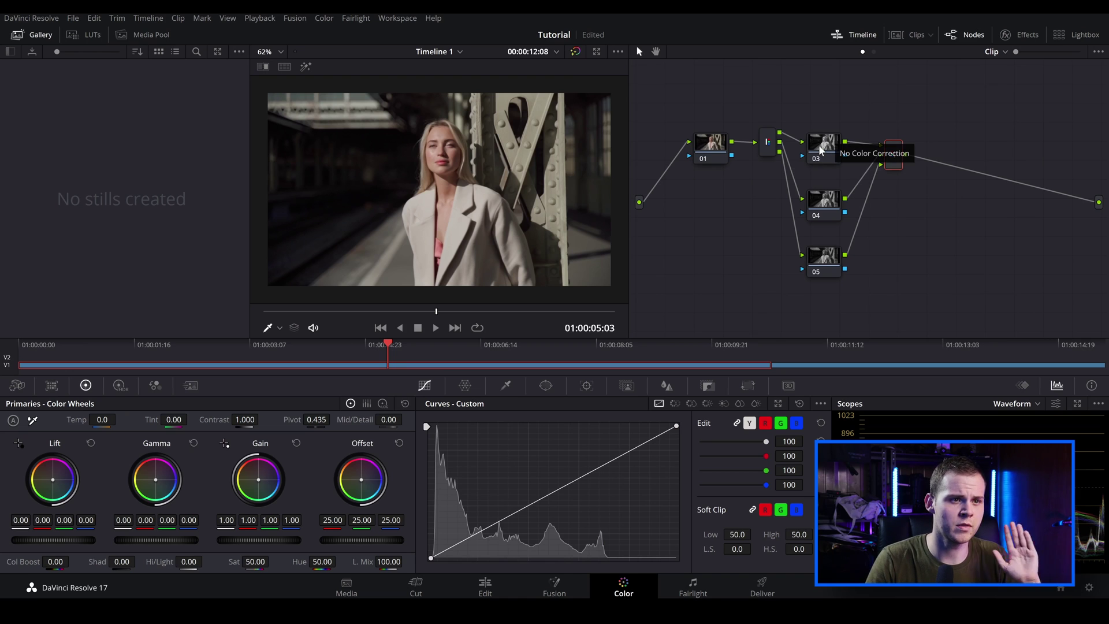
click(820, 149)
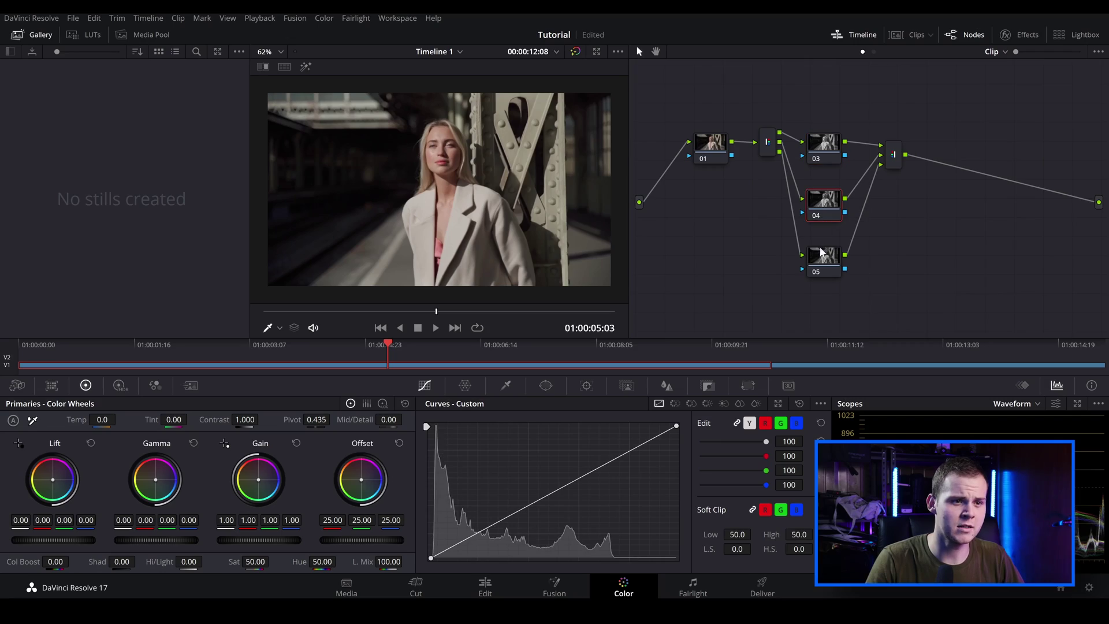
click(822, 200)
- Set the Node Sizing zoom of node 03 to 1.060
click(825, 144)
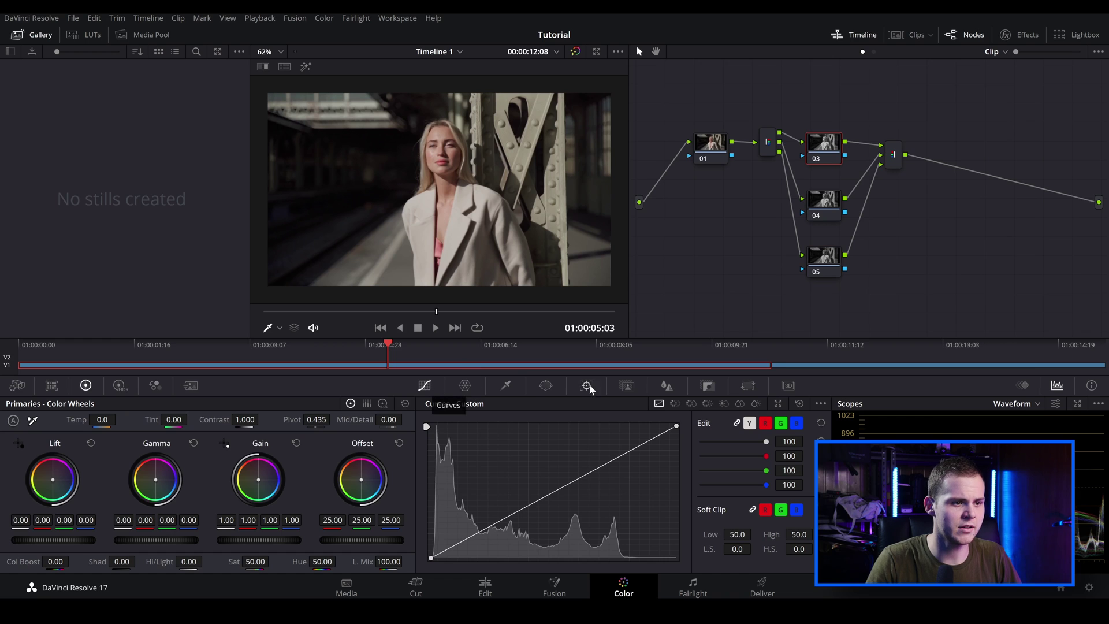
click(749, 388)
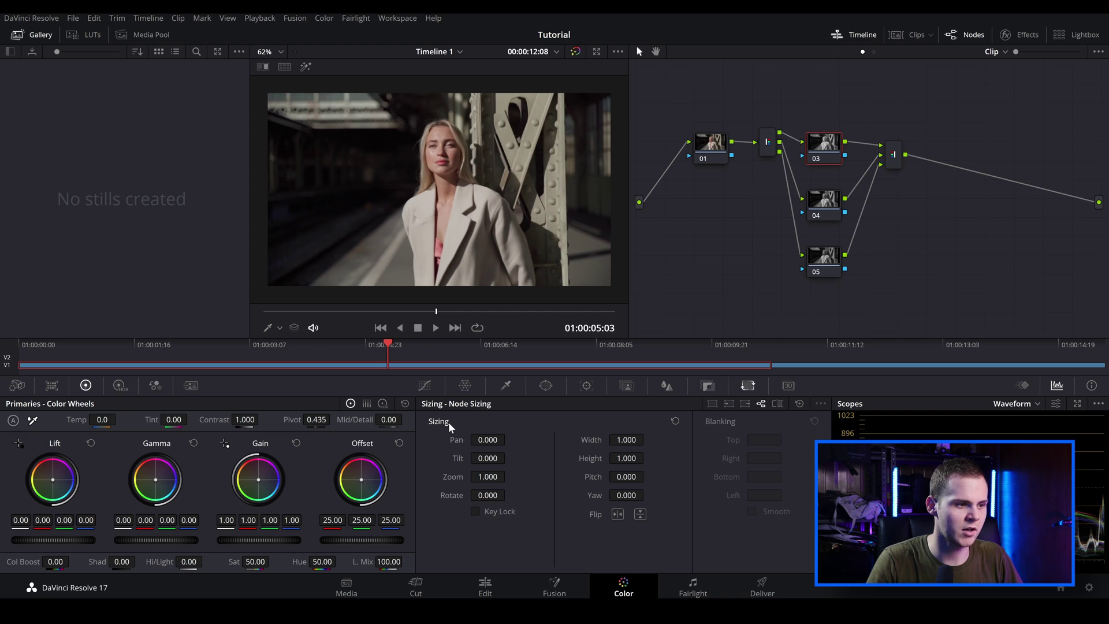
drag(488, 477, 520, 477)
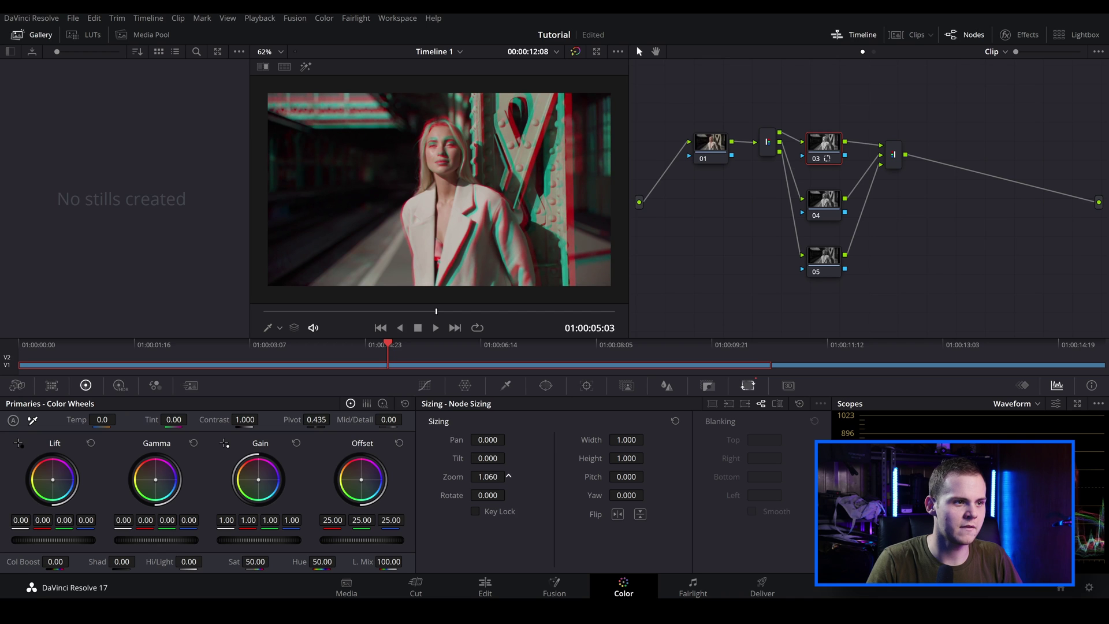
- Add a circular window to node 03, place it over the woman's face and invert it
mouse_move(425, 315)
mouse_down()
mouse_move(388, 320)
mouse_move(413, 324)
mouse_up()
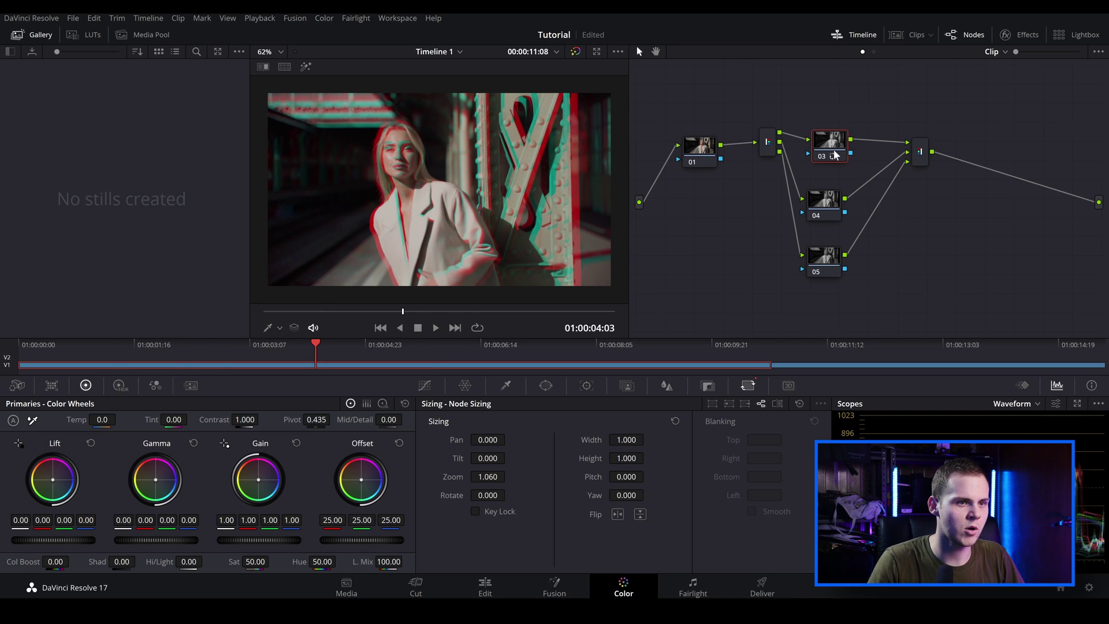
drag(838, 154, 834, 153)
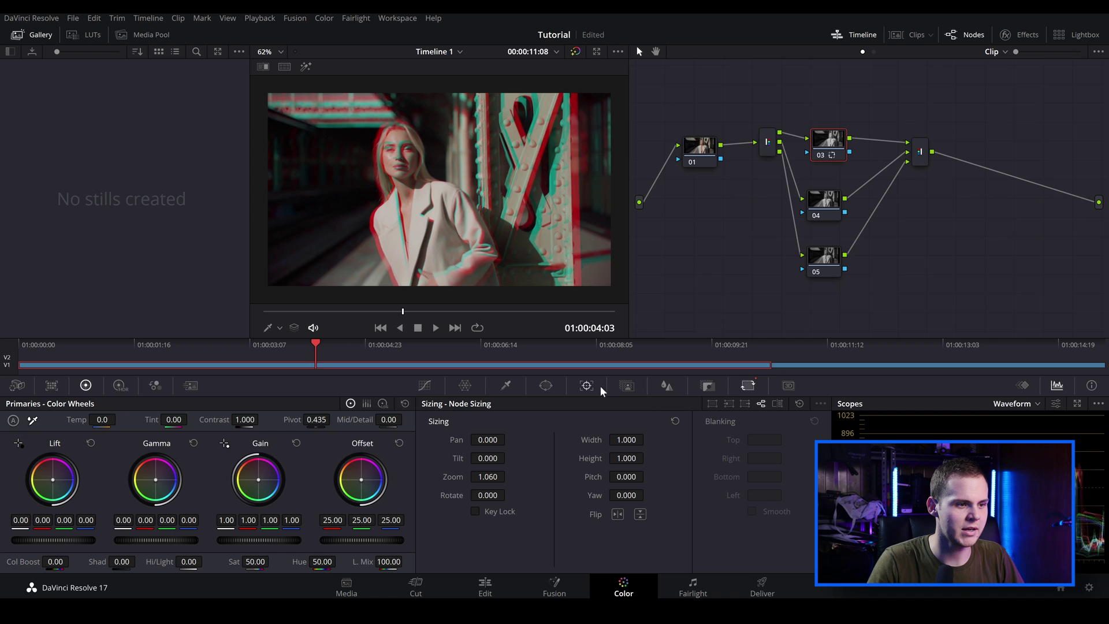
click(546, 385)
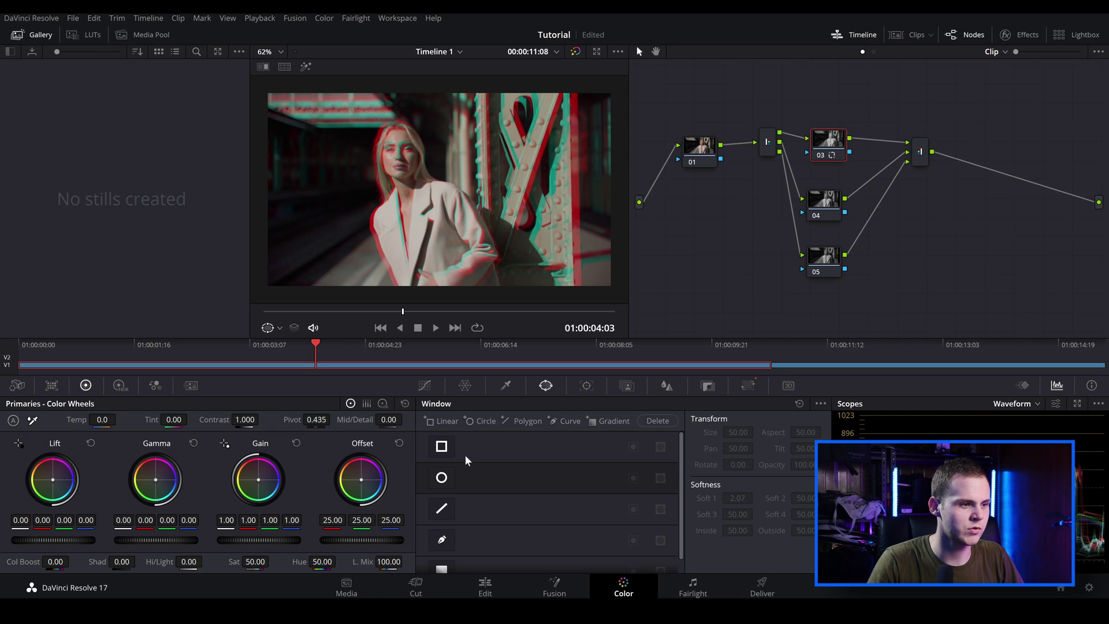
click(441, 478)
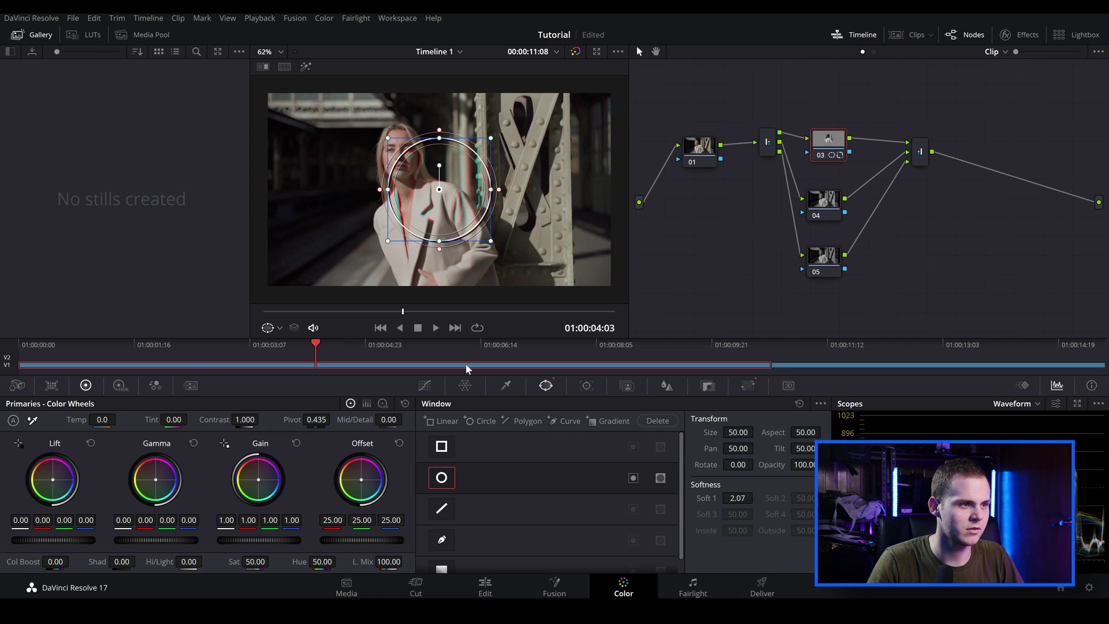
drag(459, 196, 415, 162)
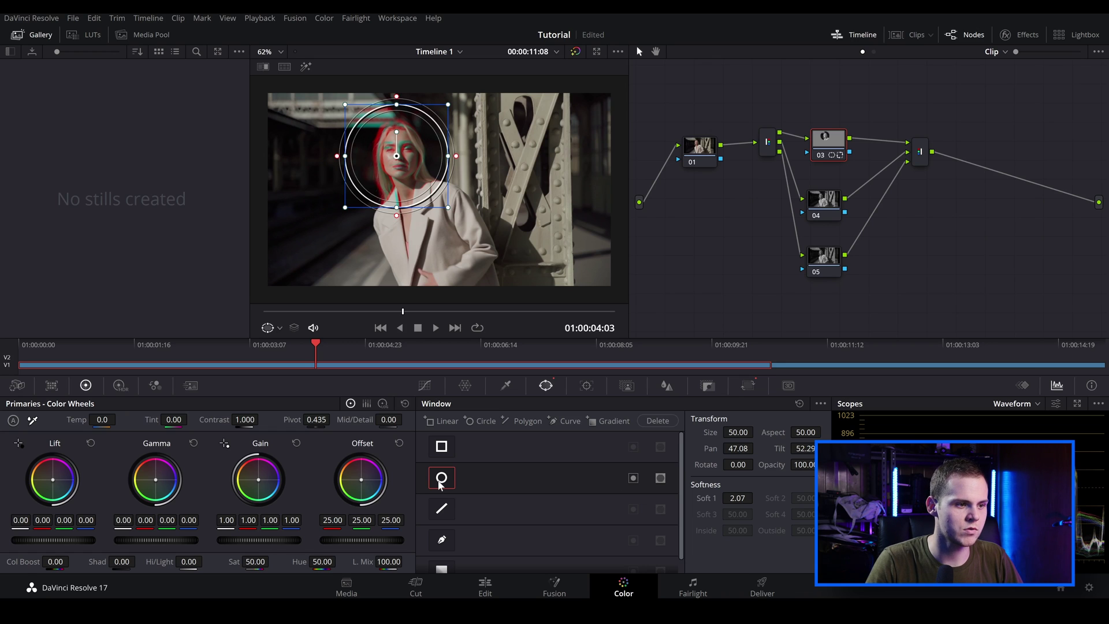
click(634, 479)
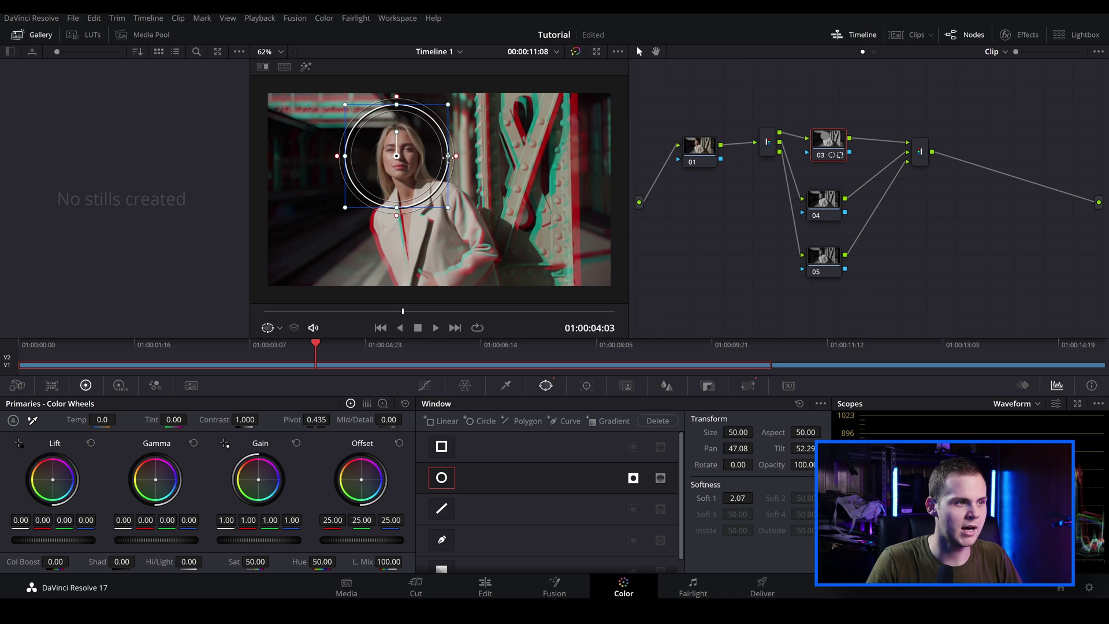
- Shape the window into a narrow ellipse around the face with Soft 1 about 9.63, and realign it at the clip's first frame
drag(448, 156, 426, 156)
drag(396, 104, 366, 159)
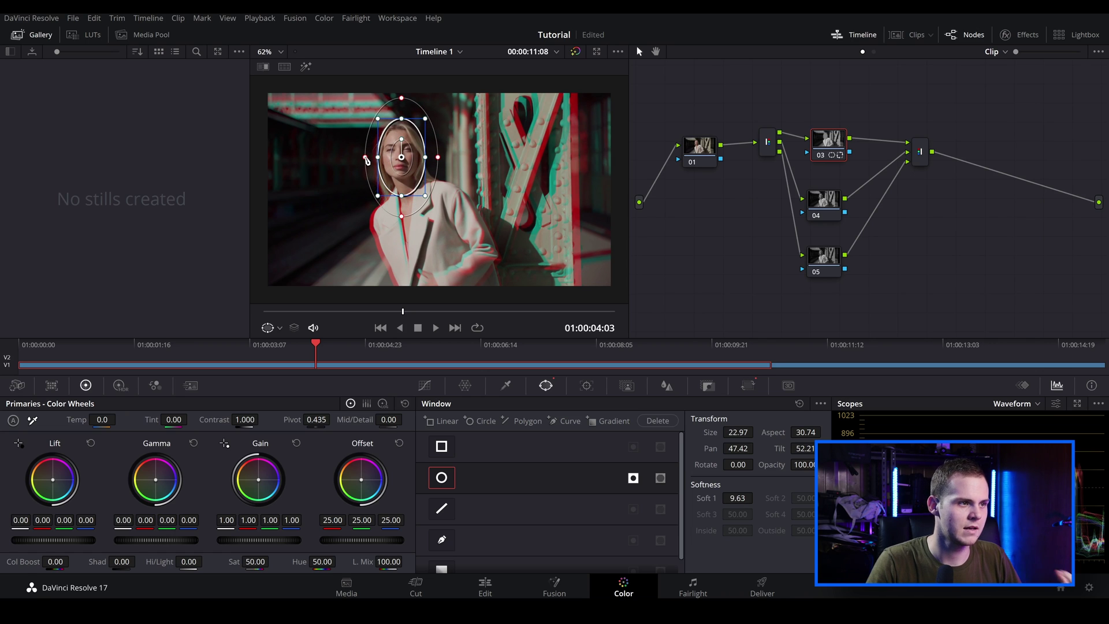
drag(407, 315, 258, 313)
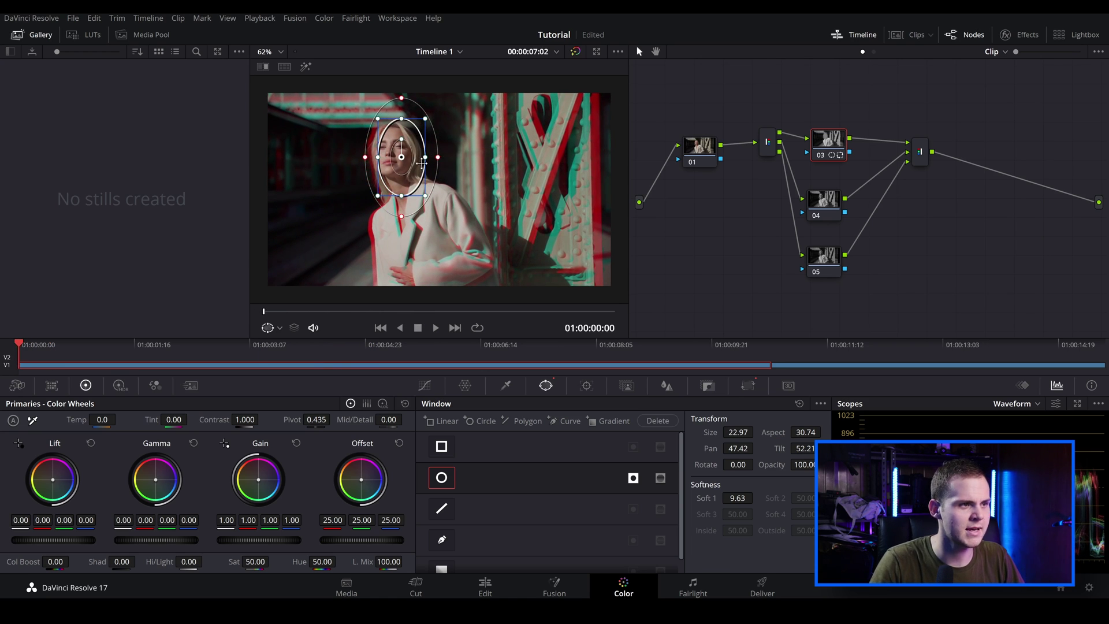
mouse_move(402, 162)
mouse_down()
mouse_move(378, 159)
mouse_move(392, 156)
mouse_up()
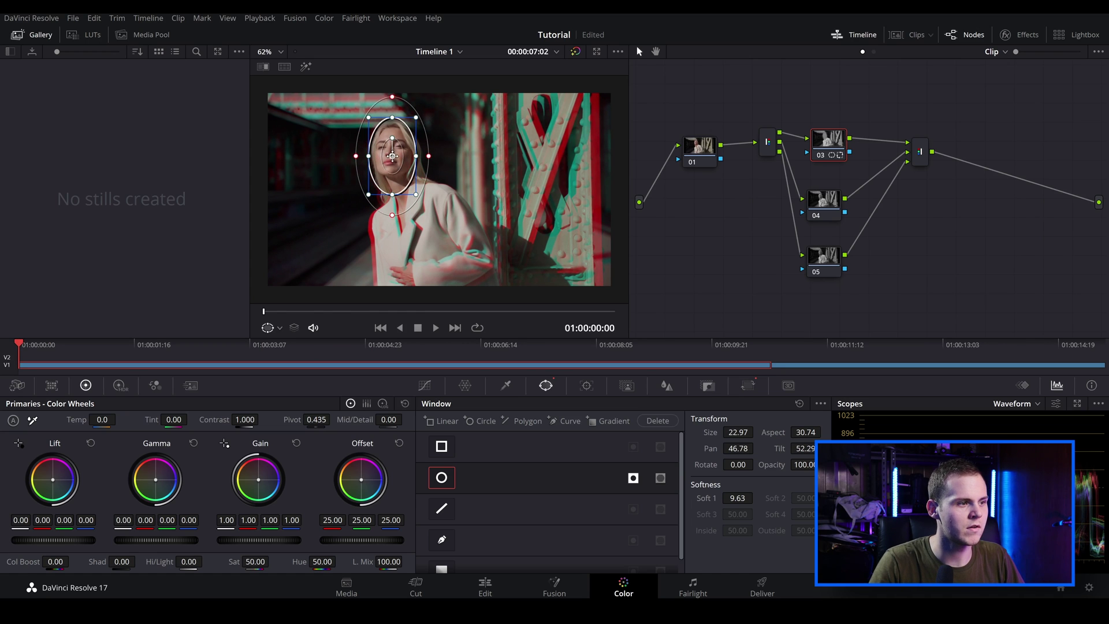
- Track the face window forward through the whole clip and play back the result
click(586, 385)
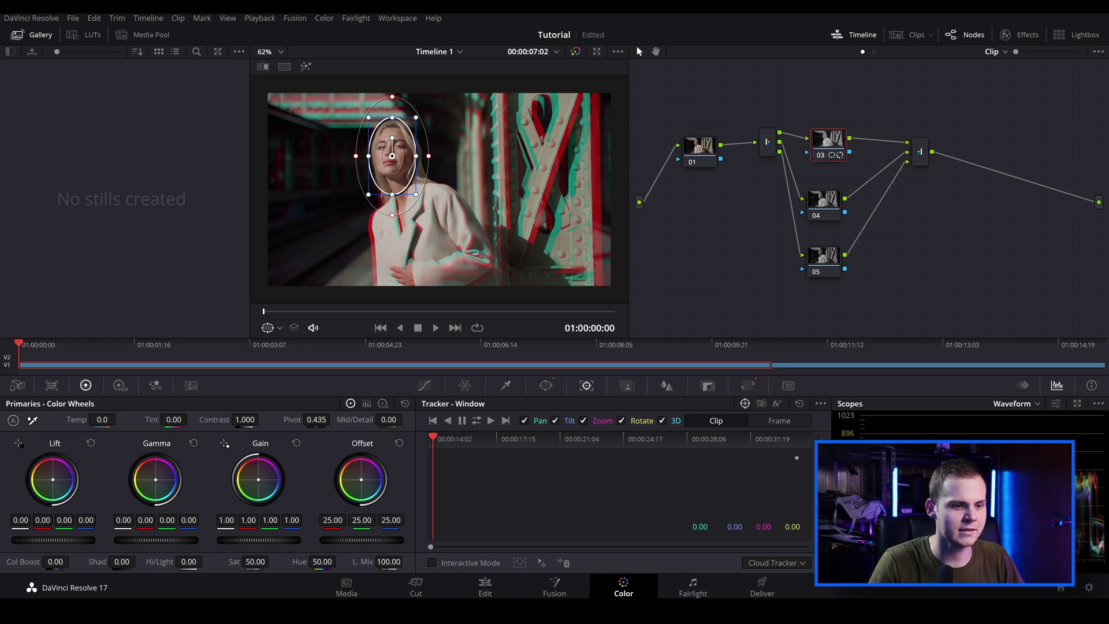
click(490, 421)
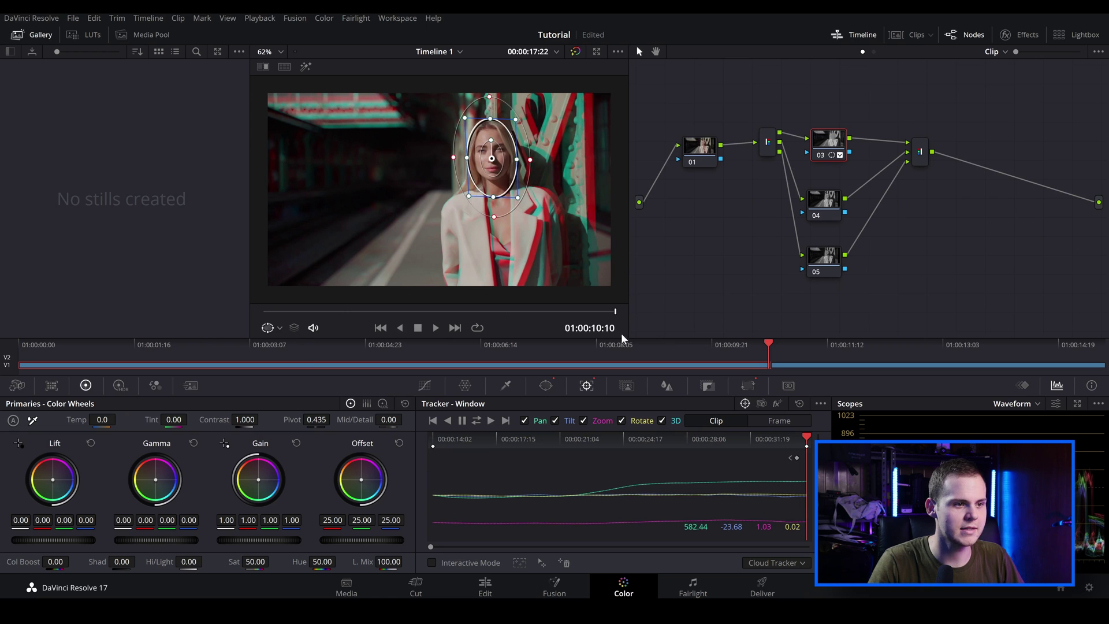
click(253, 317)
key(space)
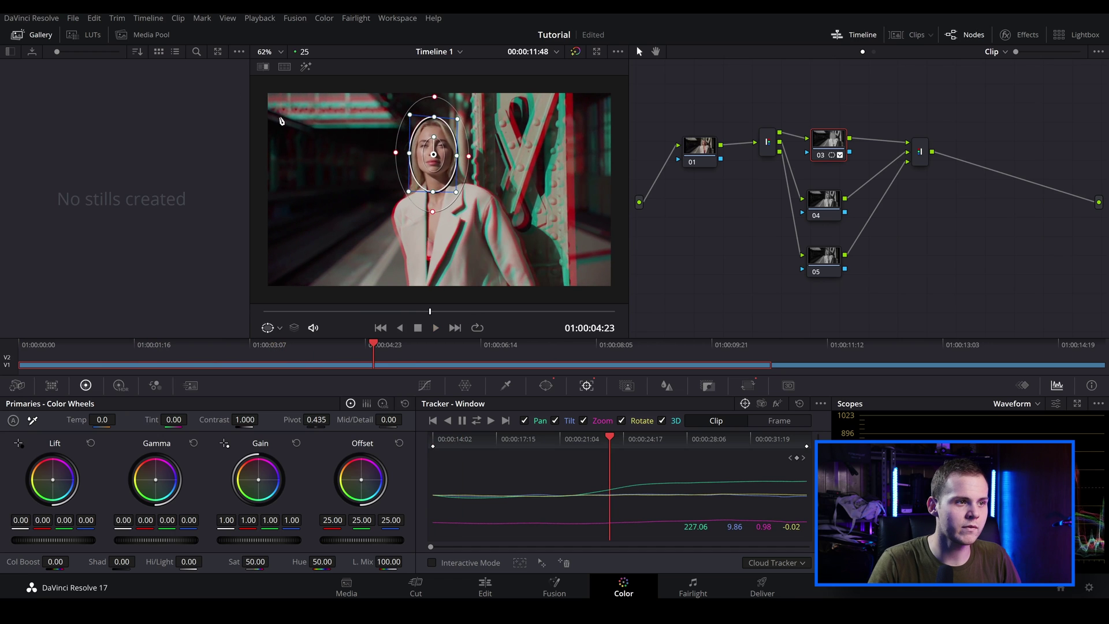
key(space)
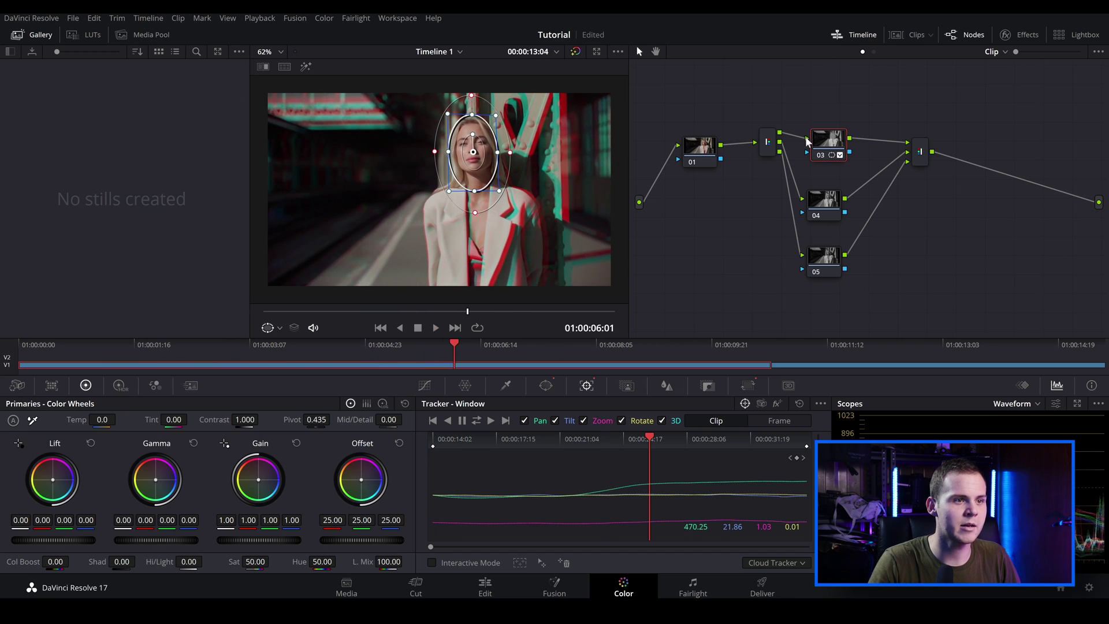
- Apply a Directional Blur to node 01 with Blur Strength about 0.449 and Blur Angle about 1.6
click(705, 152)
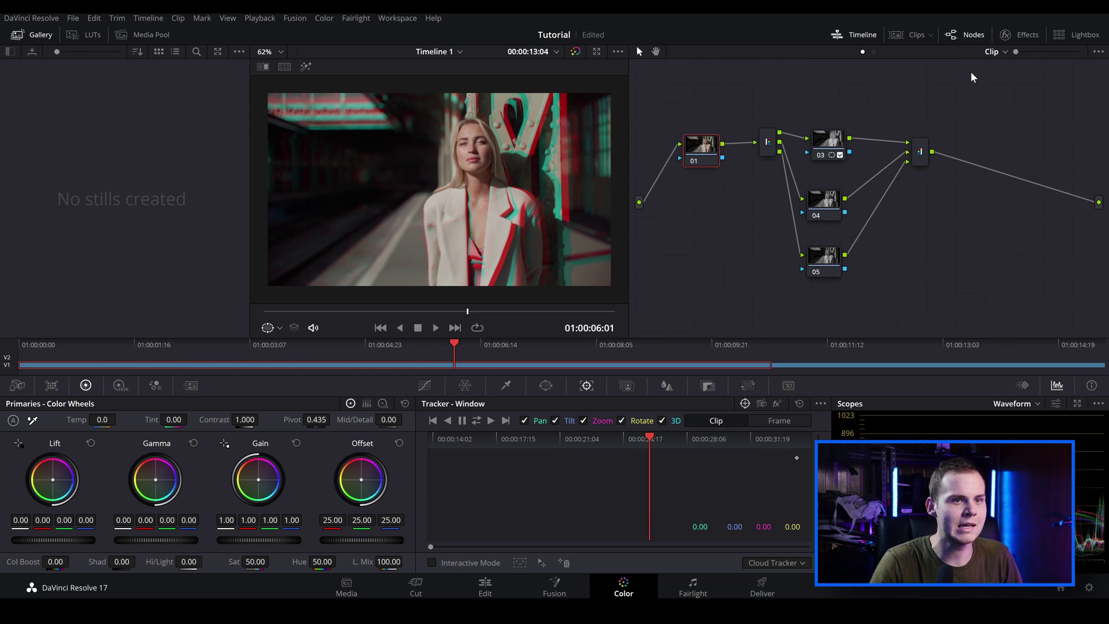
click(1020, 38)
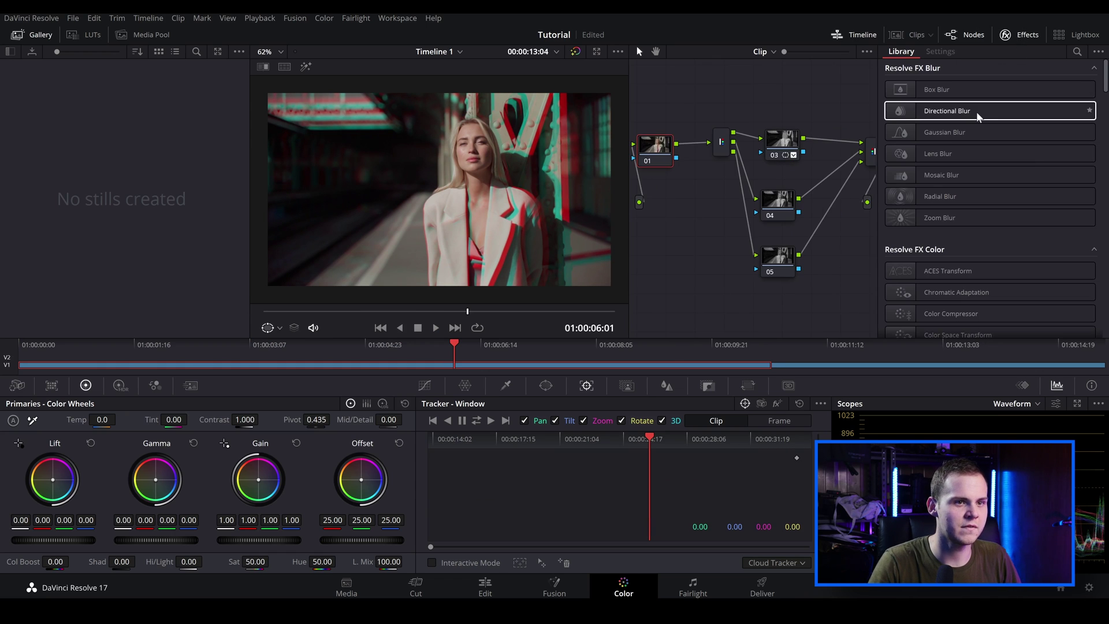
drag(955, 114, 668, 153)
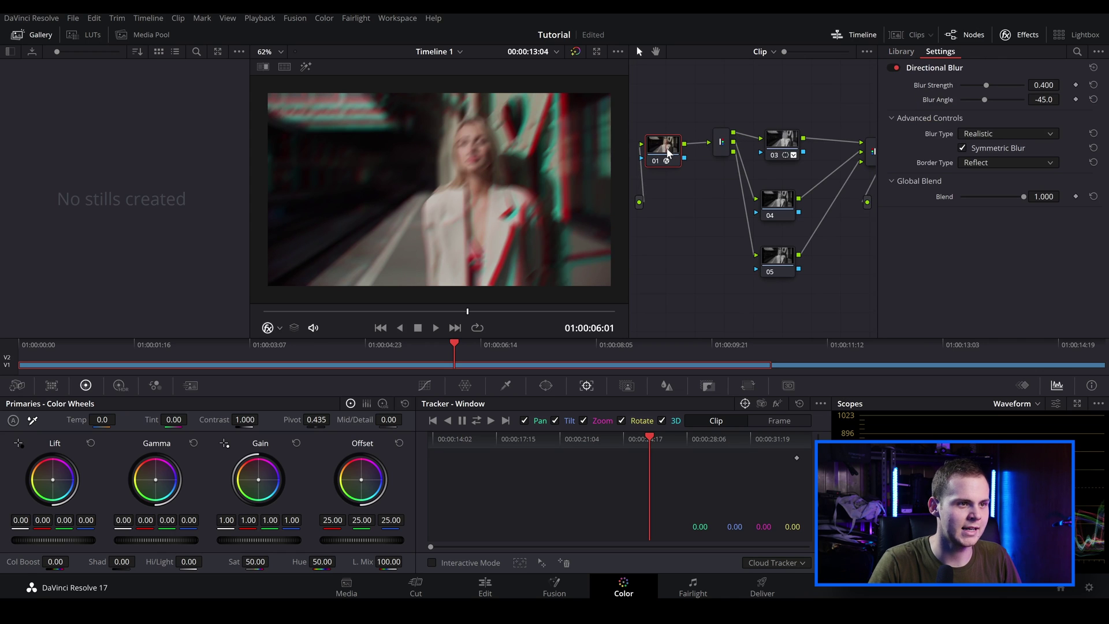
click(989, 84)
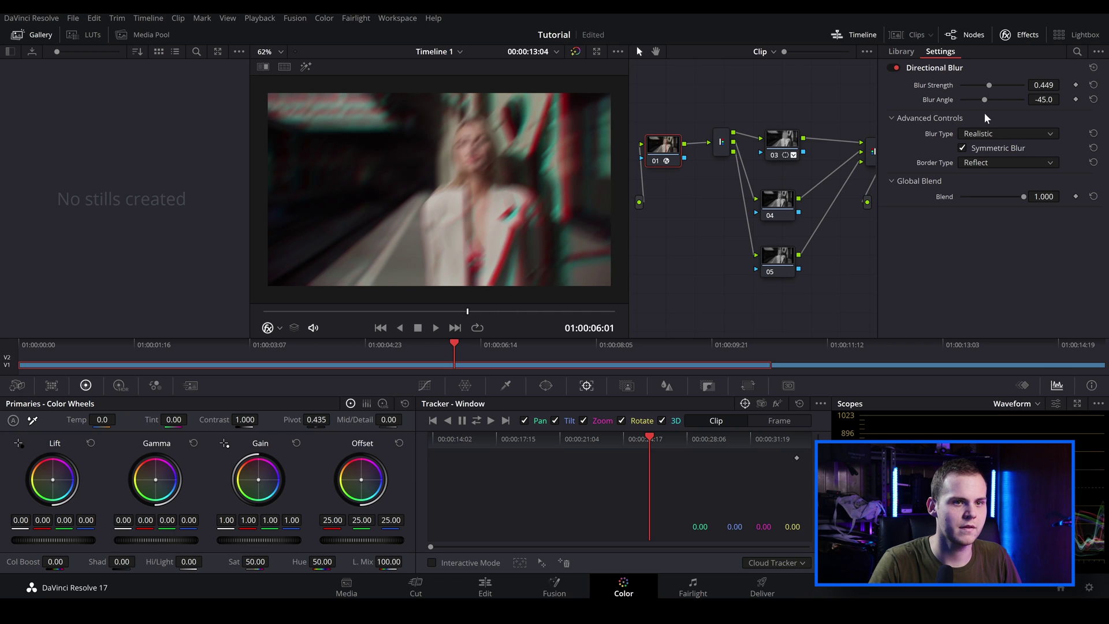
mouse_move(984, 100)
mouse_down()
mouse_move(974, 101)
mouse_move(992, 105)
mouse_up()
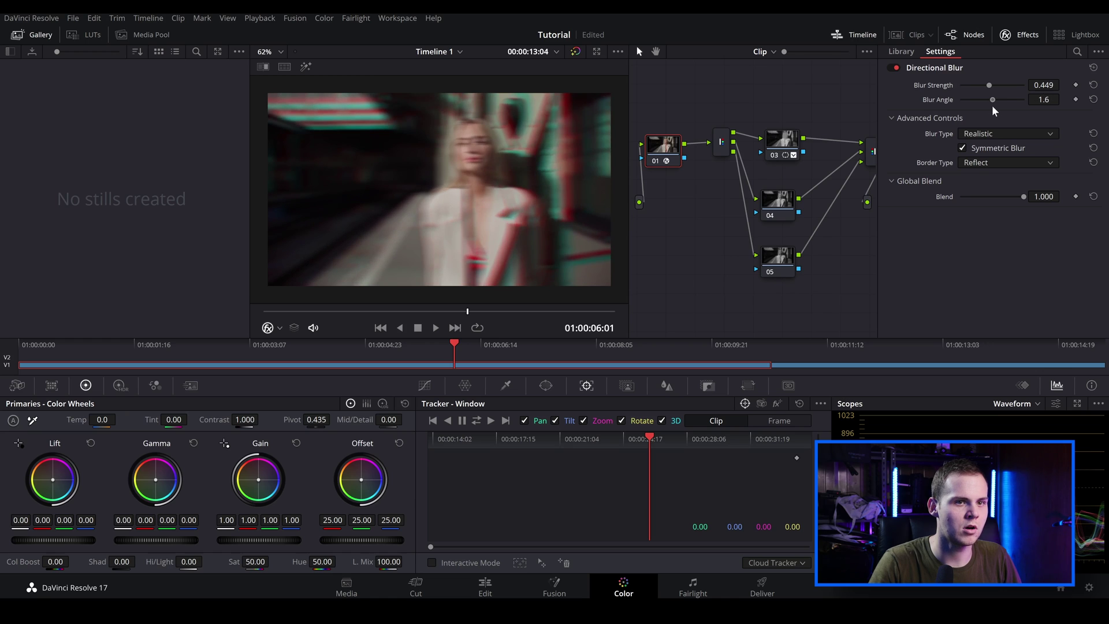
- Set the Directional Blur's Border Type to Replicate
click(991, 165)
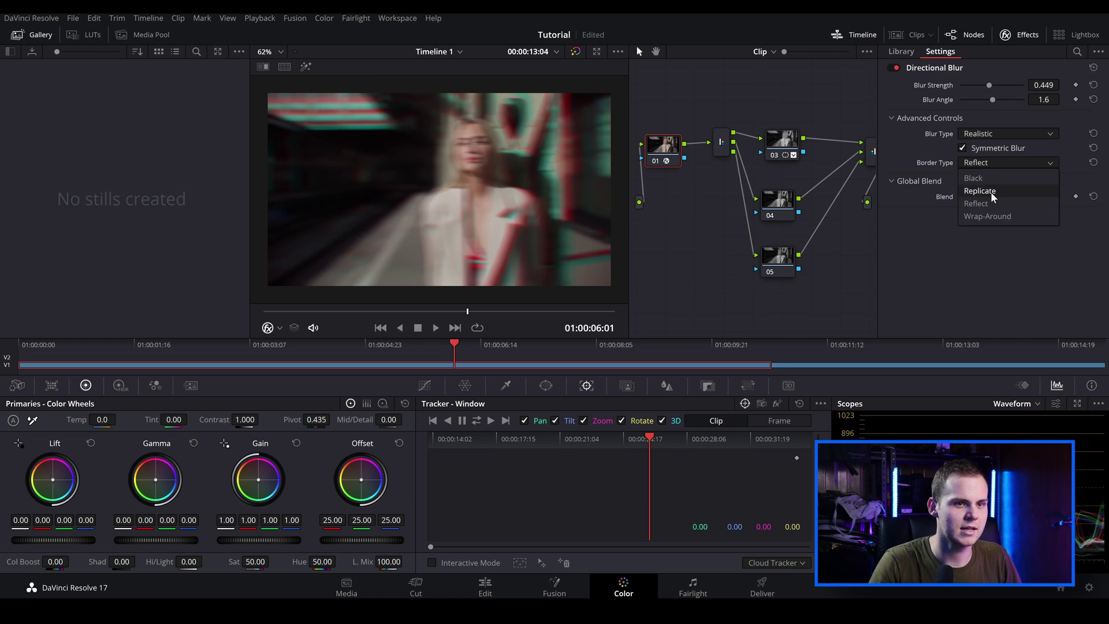
click(990, 191)
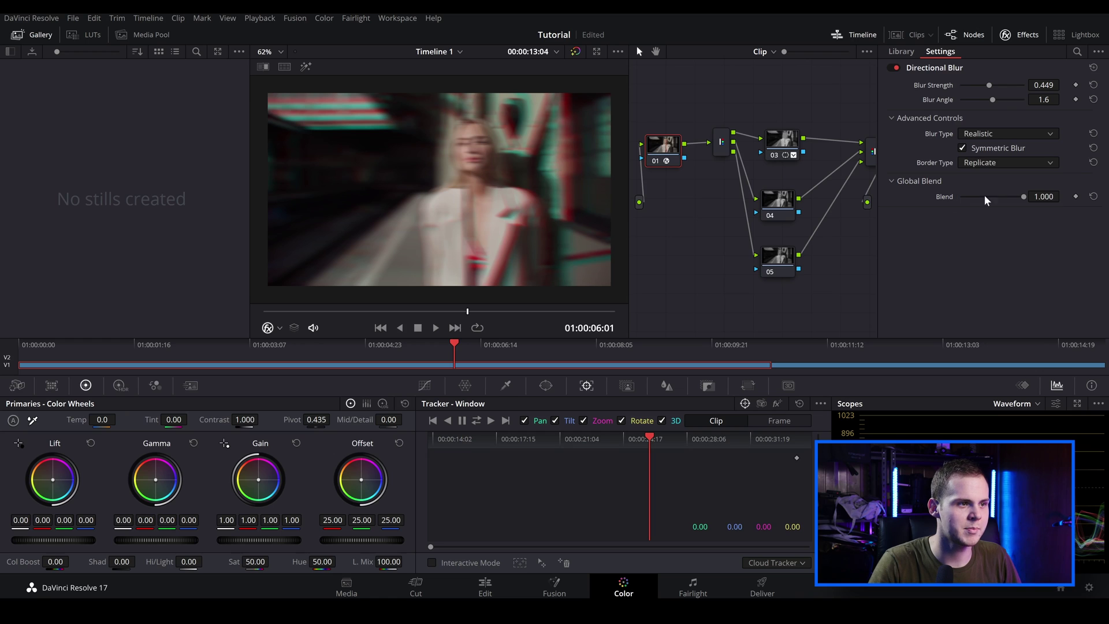
click(971, 166)
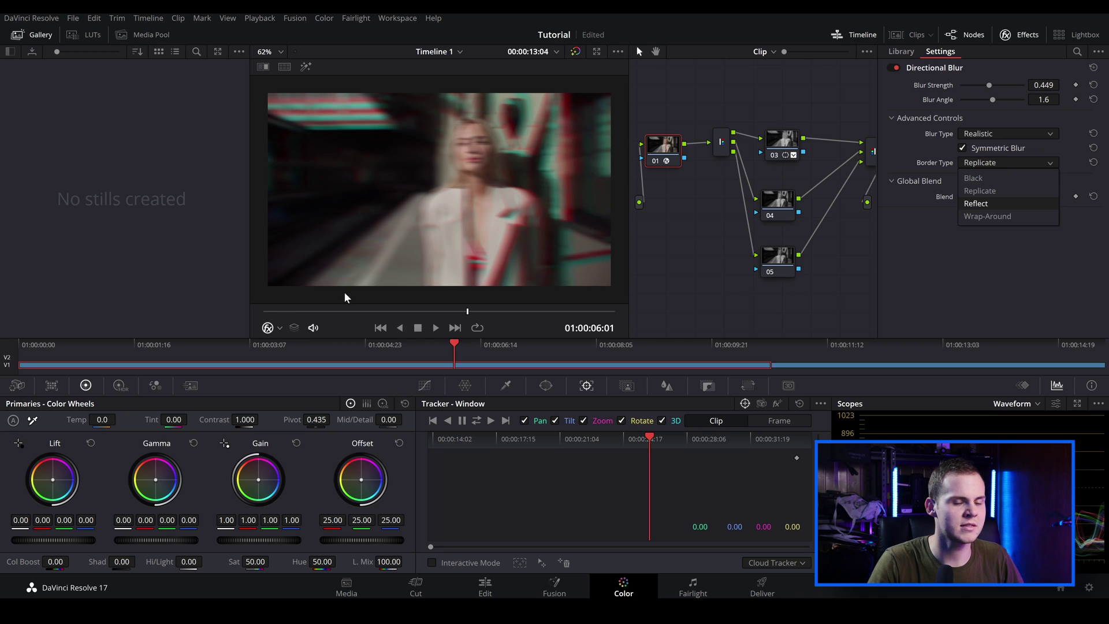
- Near the clip's start, add an inverted circular window to node 01, shaped as a tall ellipse around the woman with Soft 1 about 10.76
key(Home)
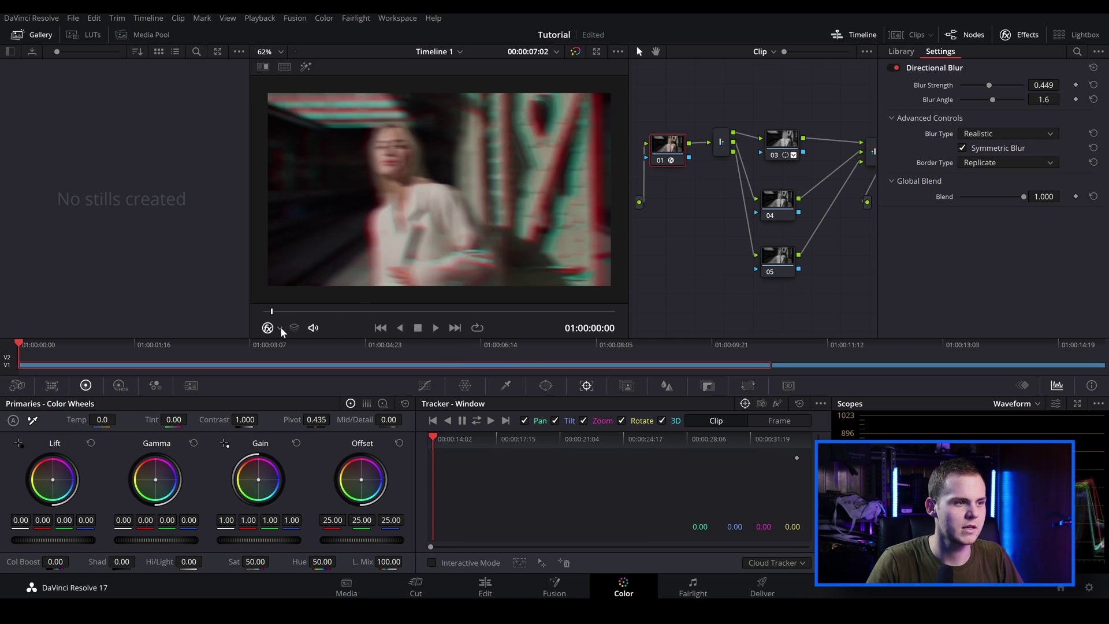
drag(280, 327, 597, 312)
drag(397, 311, 265, 317)
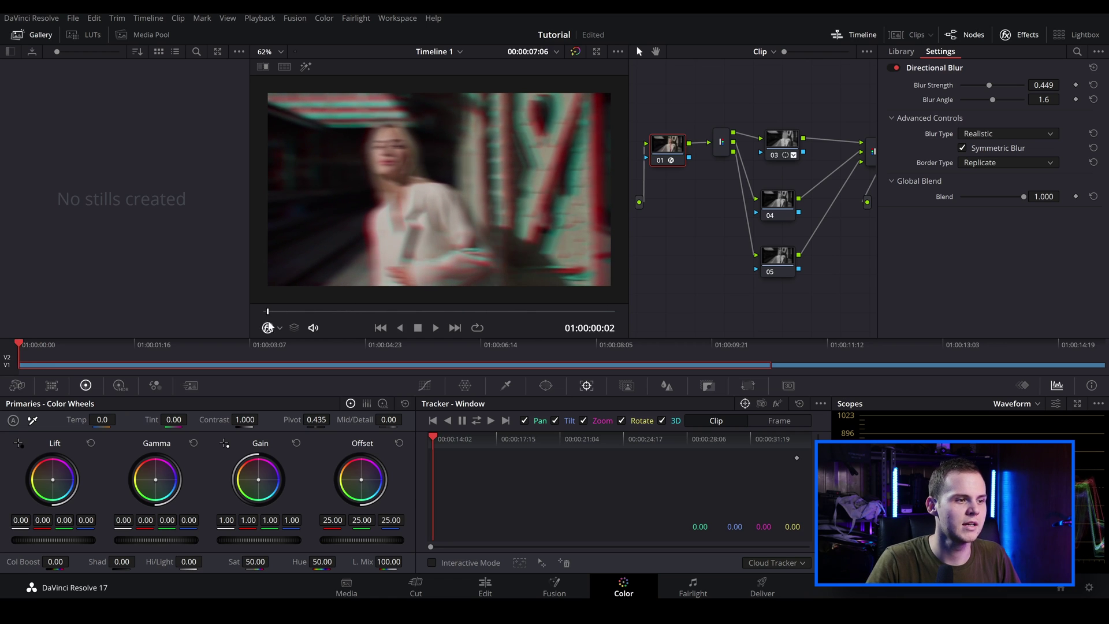
click(548, 387)
click(442, 478)
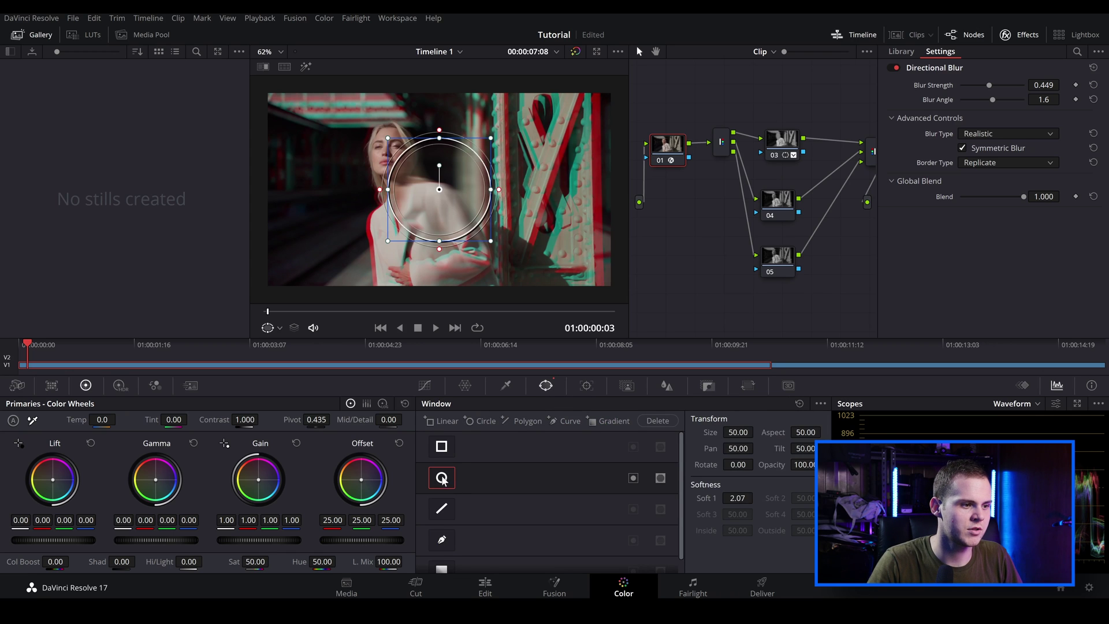
drag(475, 191, 436, 173)
drag(403, 220, 408, 272)
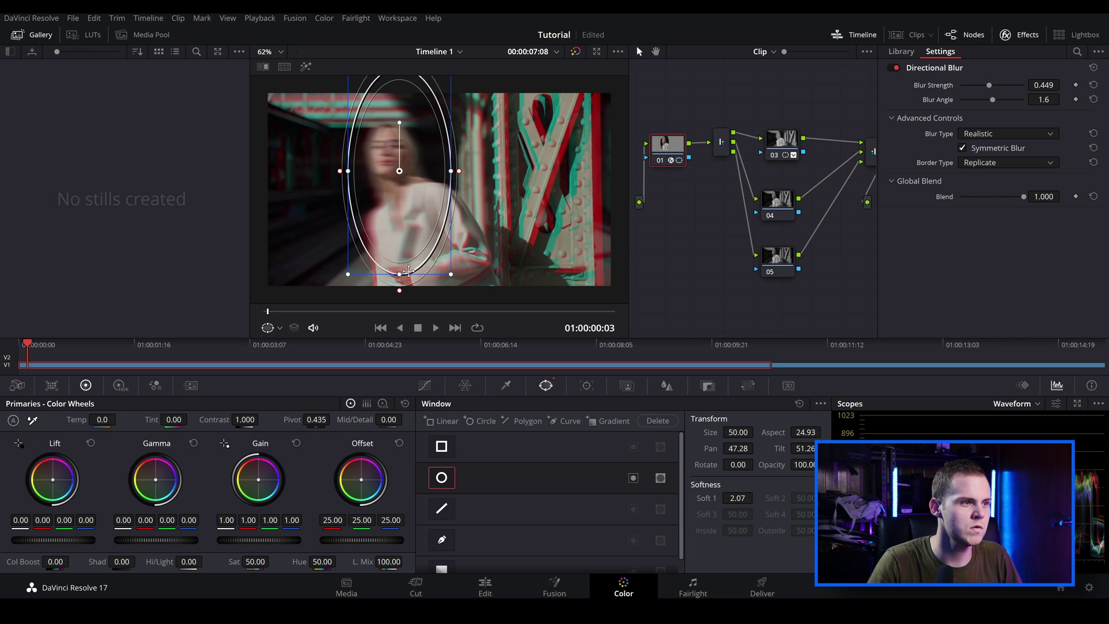
drag(400, 158, 475, 209)
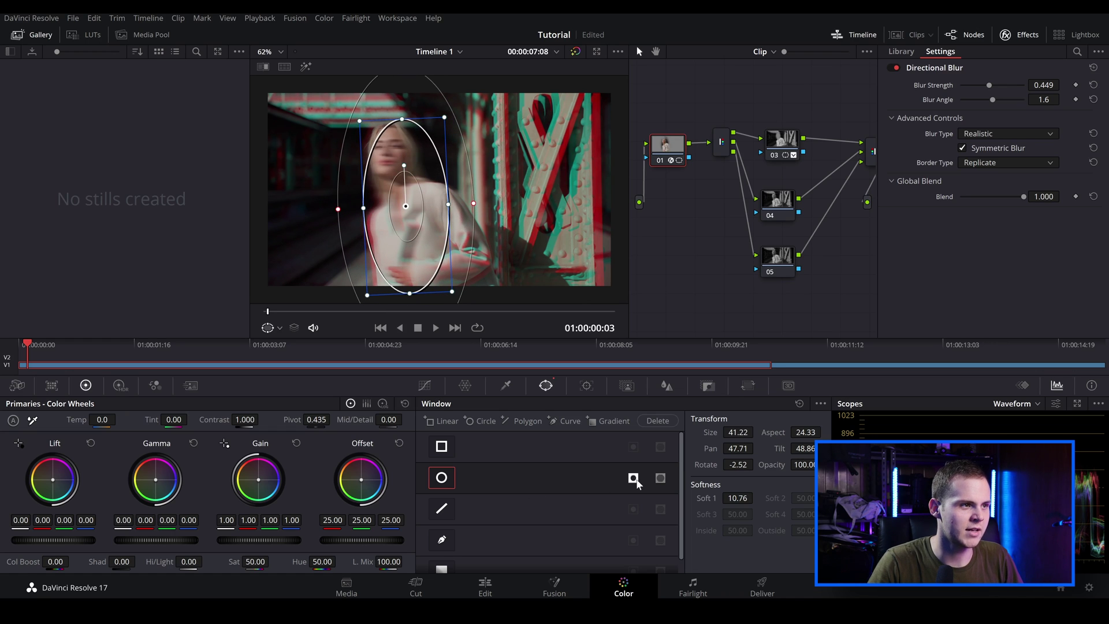
- Invert node 01's elliptical window, reposition it over the woman's upper body, and track it forward through the clip
click(633, 477)
drag(410, 207, 402, 195)
click(586, 386)
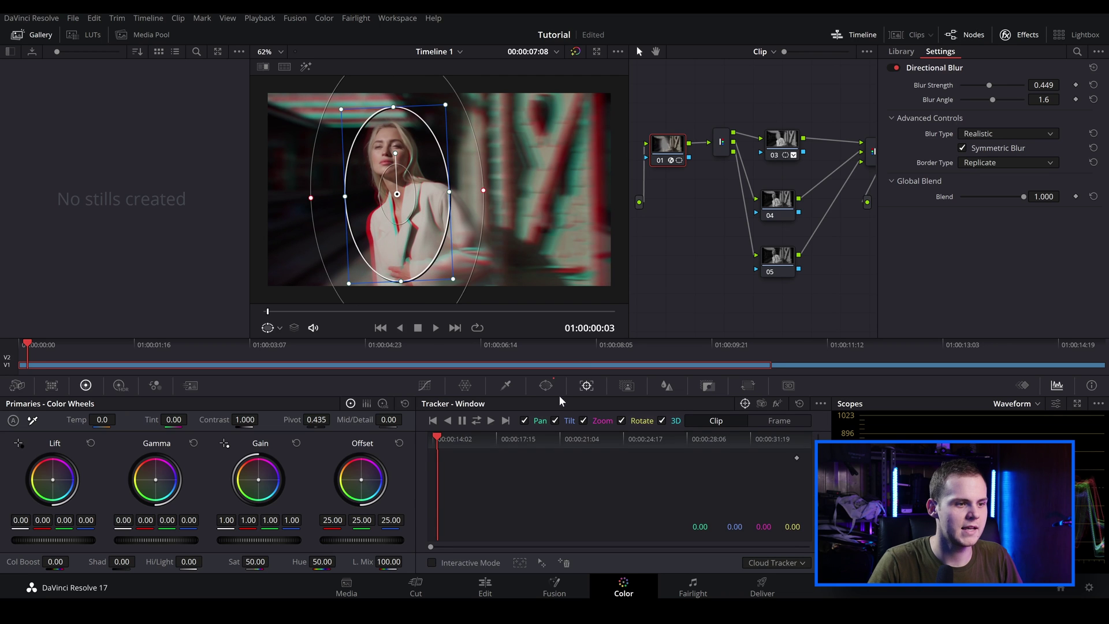
click(491, 424)
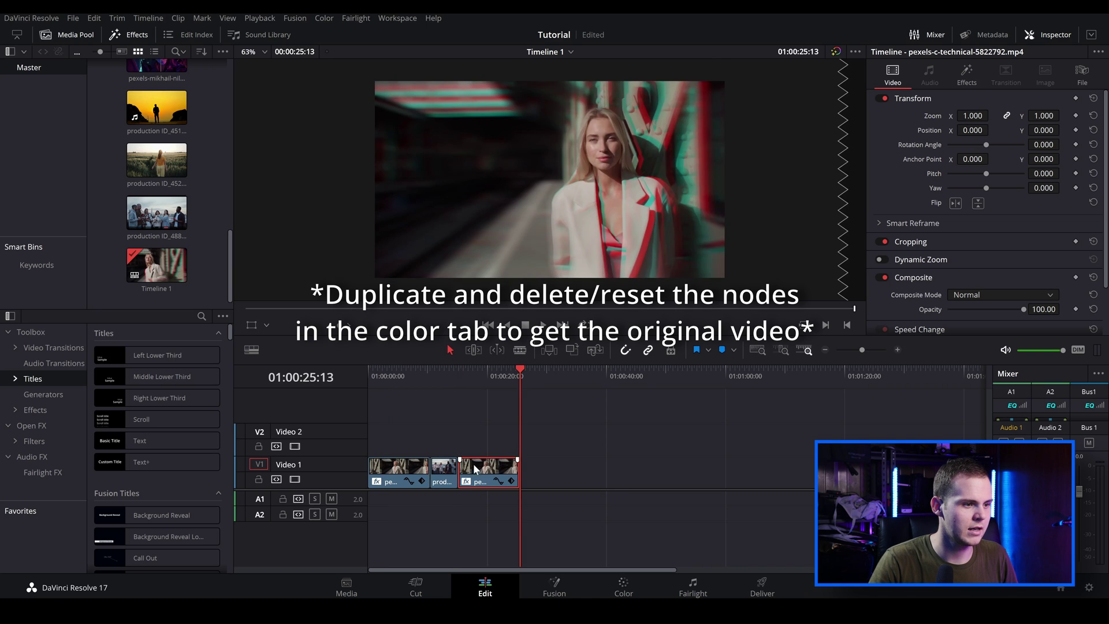
- Move the duplicate clip from the end of Video 1 onto Video 2 at the timeline start and toggle the Video 2 track's visibility
drag(473, 463, 376, 431)
click(398, 372)
key(Home)
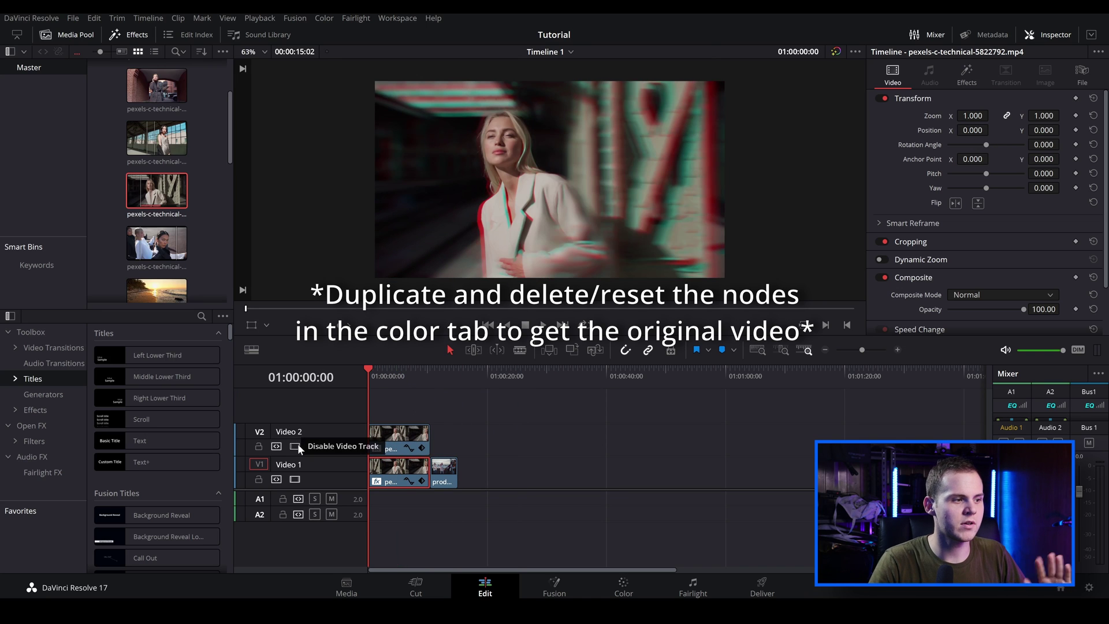
click(296, 446)
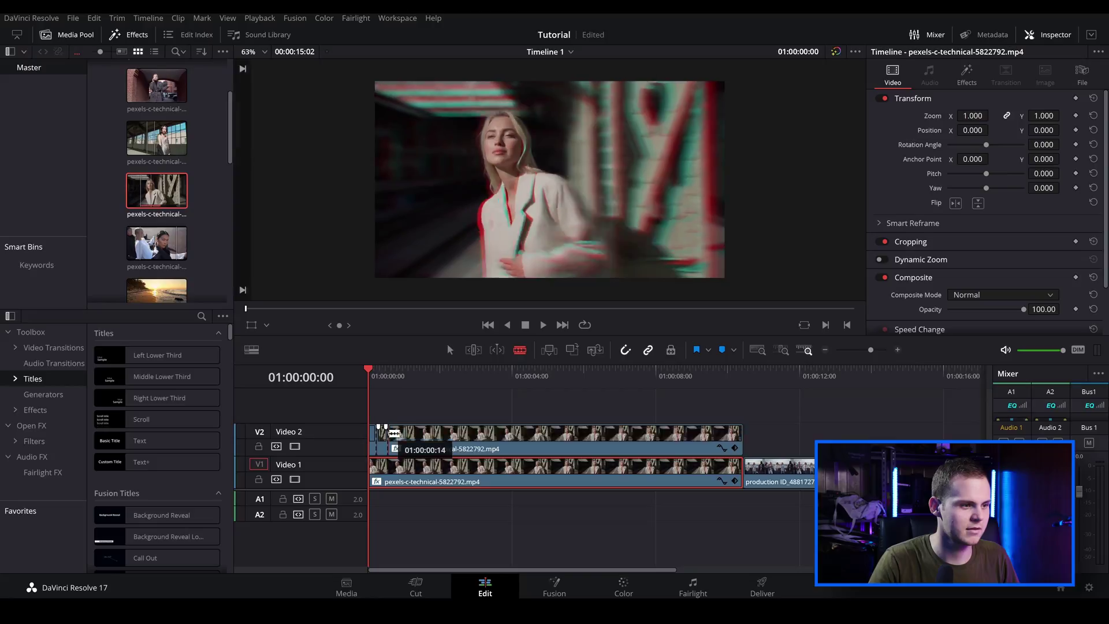
- Blade the Video 2 clip into many short, irregular pieces across roughly its first six and a half seconds
click(399, 433)
click(412, 434)
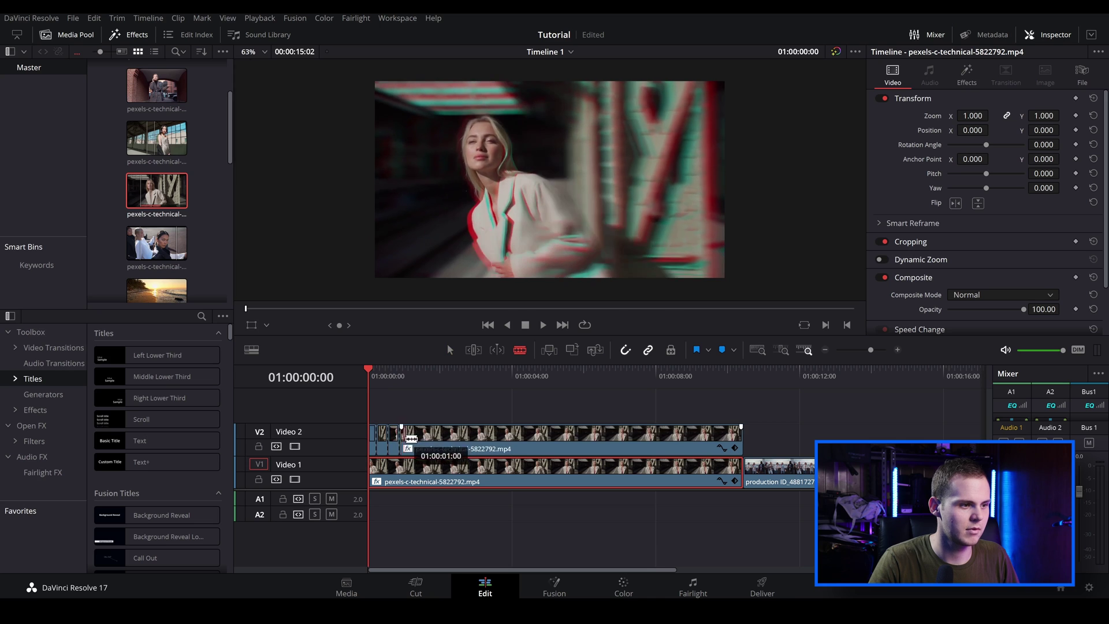
click(421, 433)
click(439, 433)
click(451, 433)
click(463, 433)
click(475, 433)
click(484, 442)
click(494, 443)
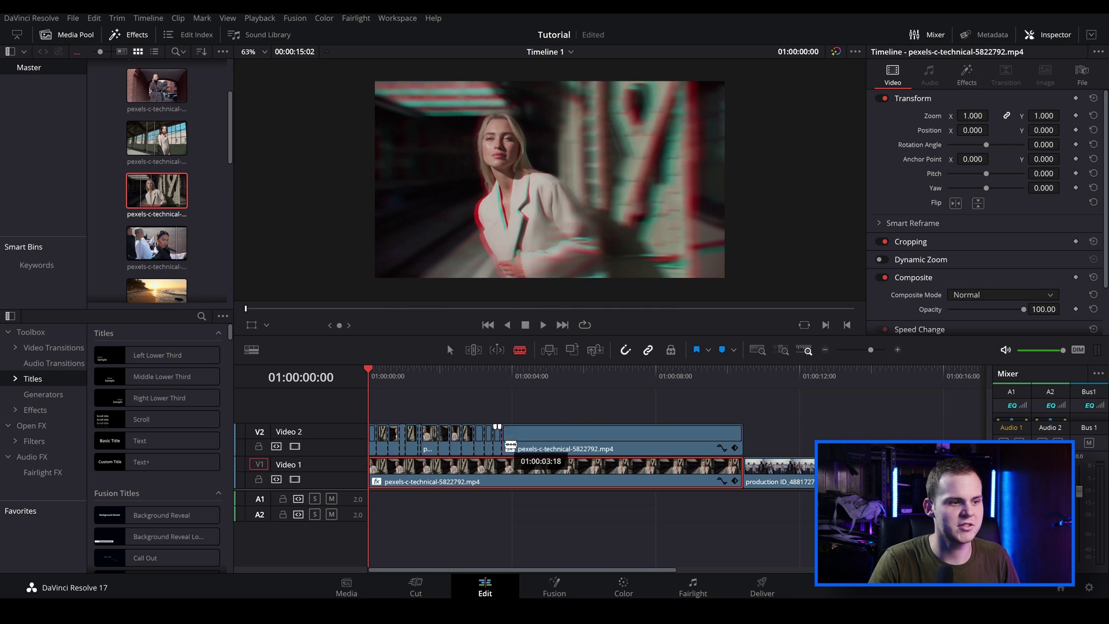
click(504, 442)
click(516, 442)
click(529, 443)
click(533, 443)
click(545, 442)
click(555, 443)
click(573, 443)
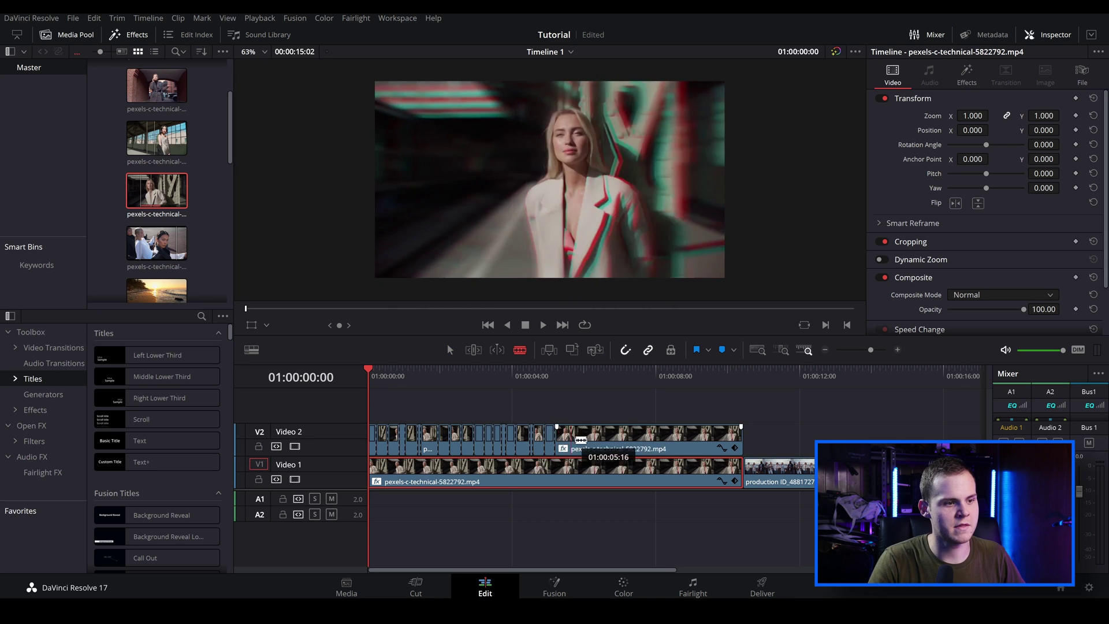
click(590, 442)
click(607, 443)
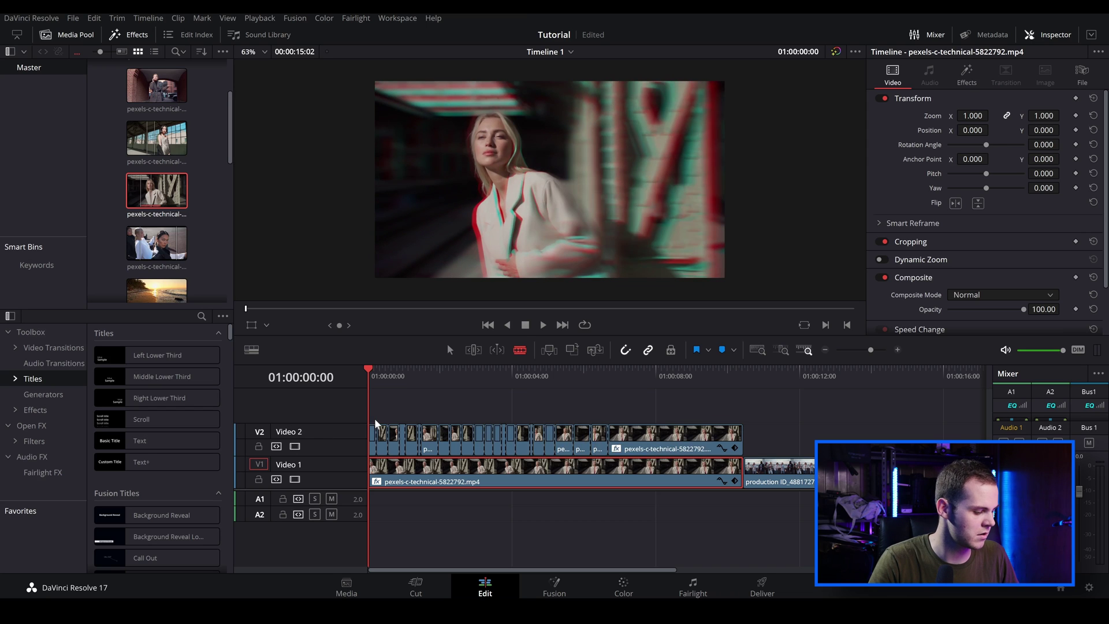
- Delete alternating pieces on Video 2, including the first piece and the long last one, leaving gaps between short segments
key(a)
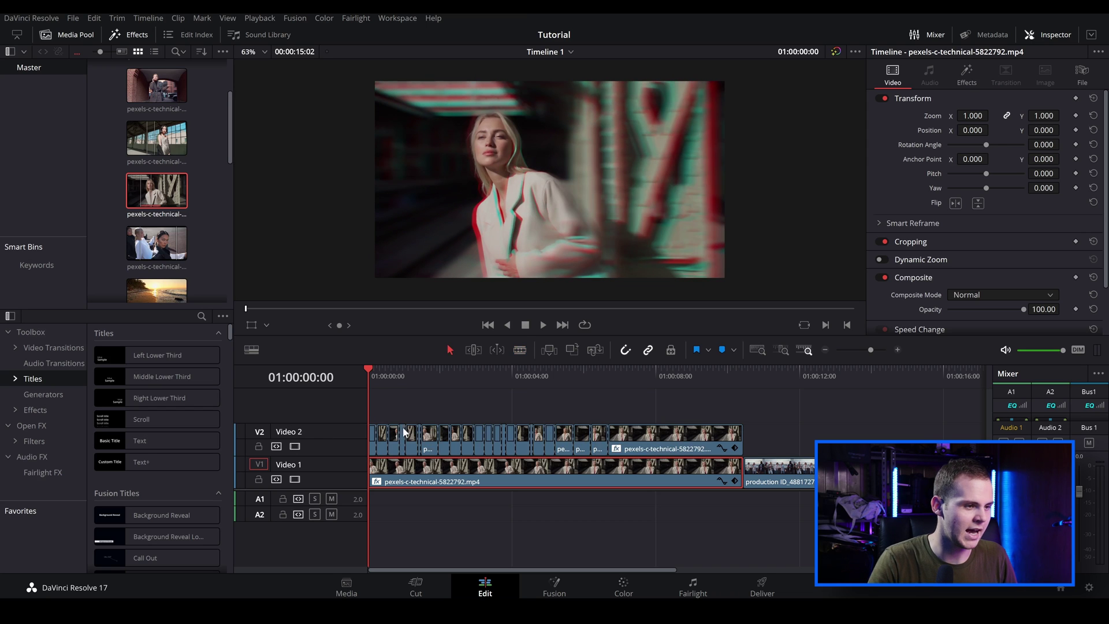
click(374, 436)
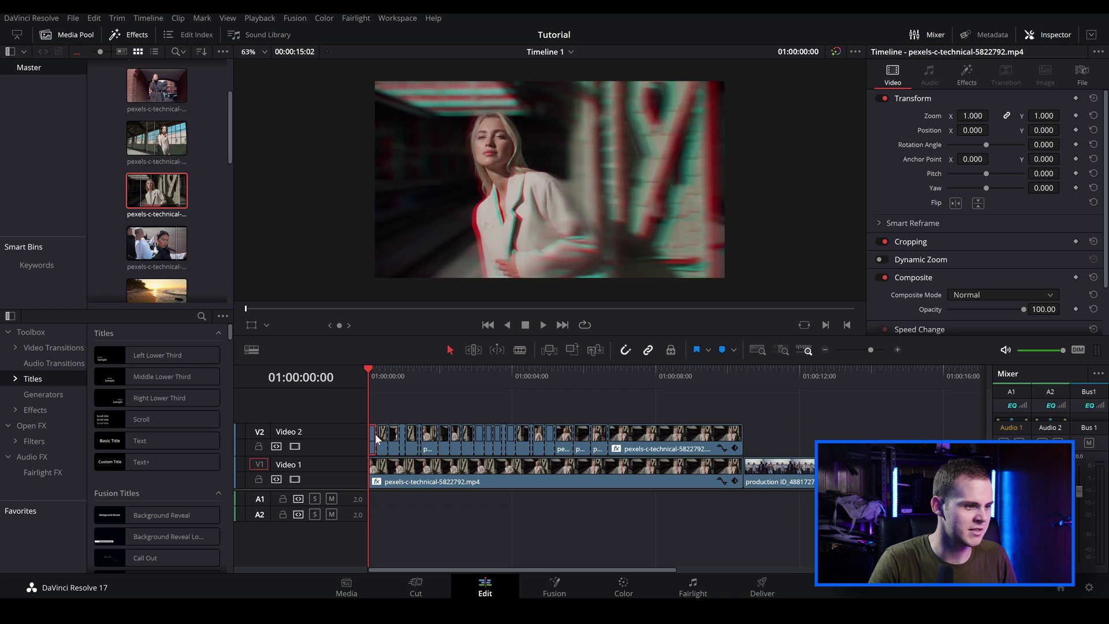
ctrl+click(413, 438)
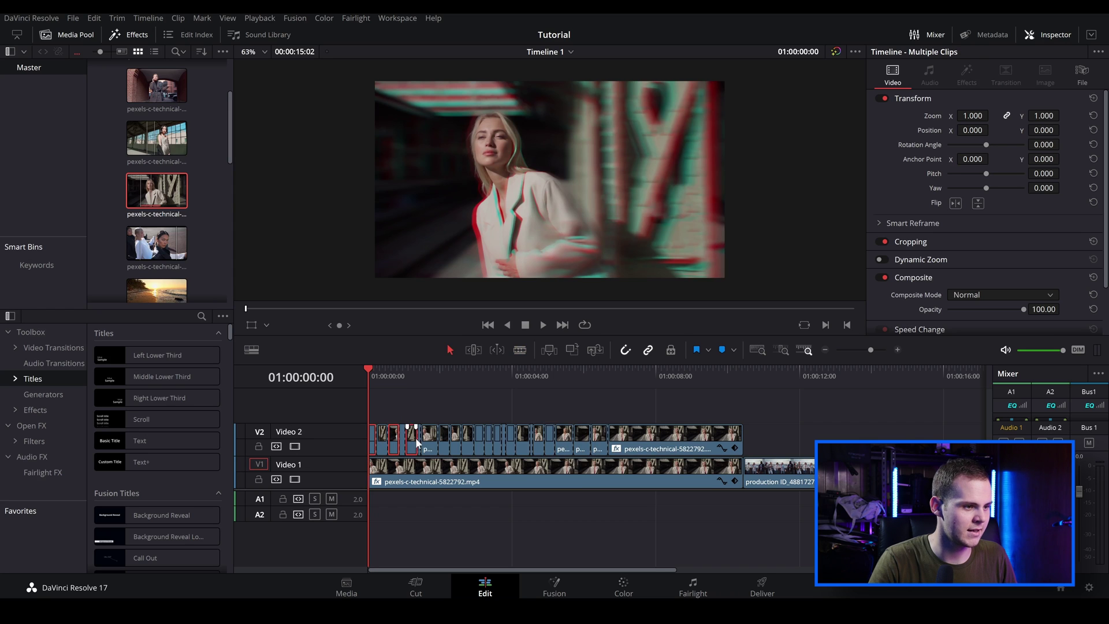
ctrl+click(430, 442)
key(BackSpace)
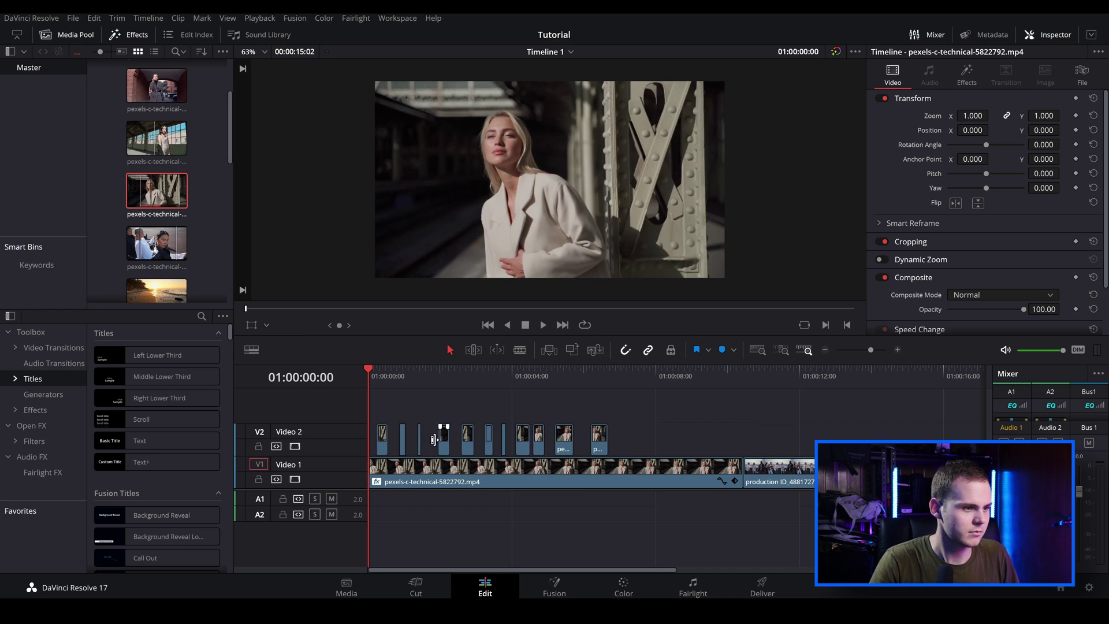
- Play the timeline from the start to check the flickering between the two video tracks
key(space)
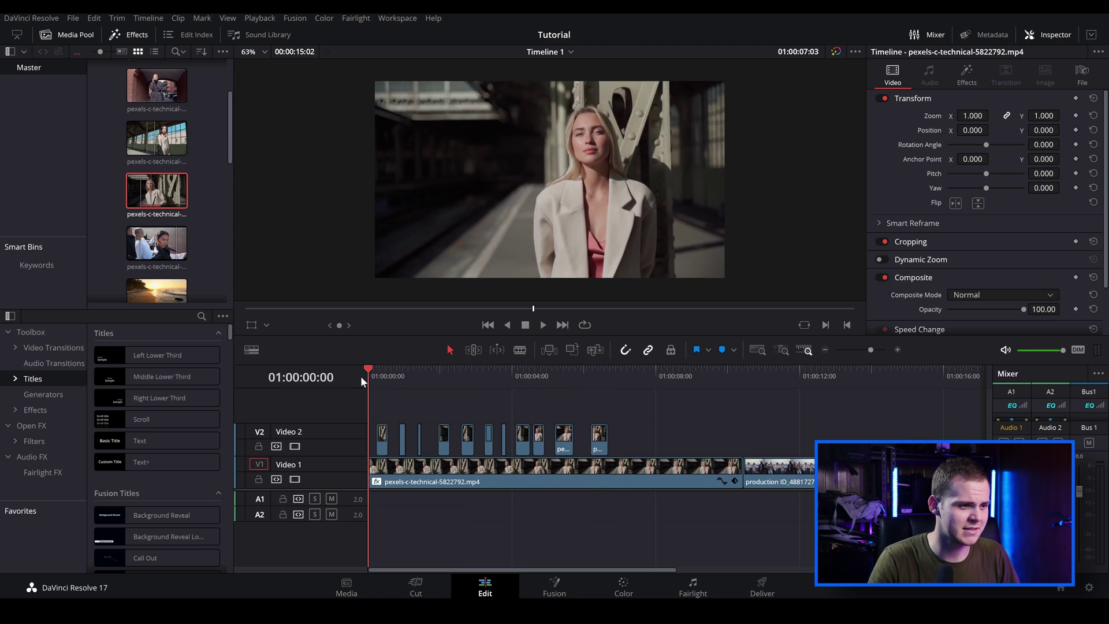
key(space)
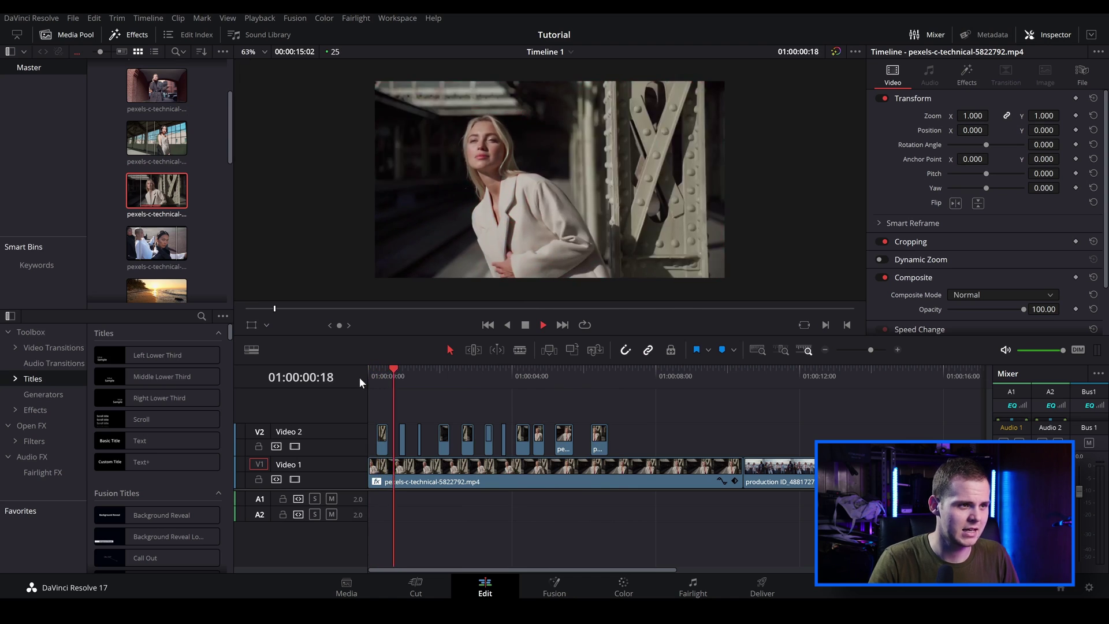
key(space)
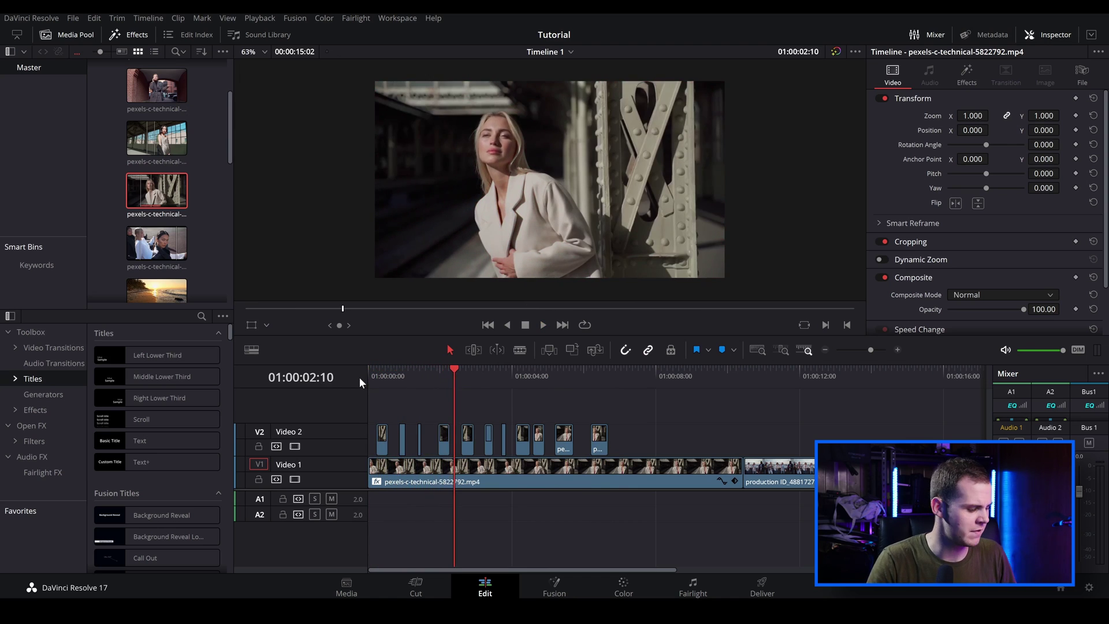
- Add a Spiral Wipe transition to the start of the first Video 2 segment and play it back
scroll(392, 389, up, 3)
mouse_move(391, 389)
mouse_down()
mouse_move(382, 383)
mouse_move(396, 394)
mouse_up()
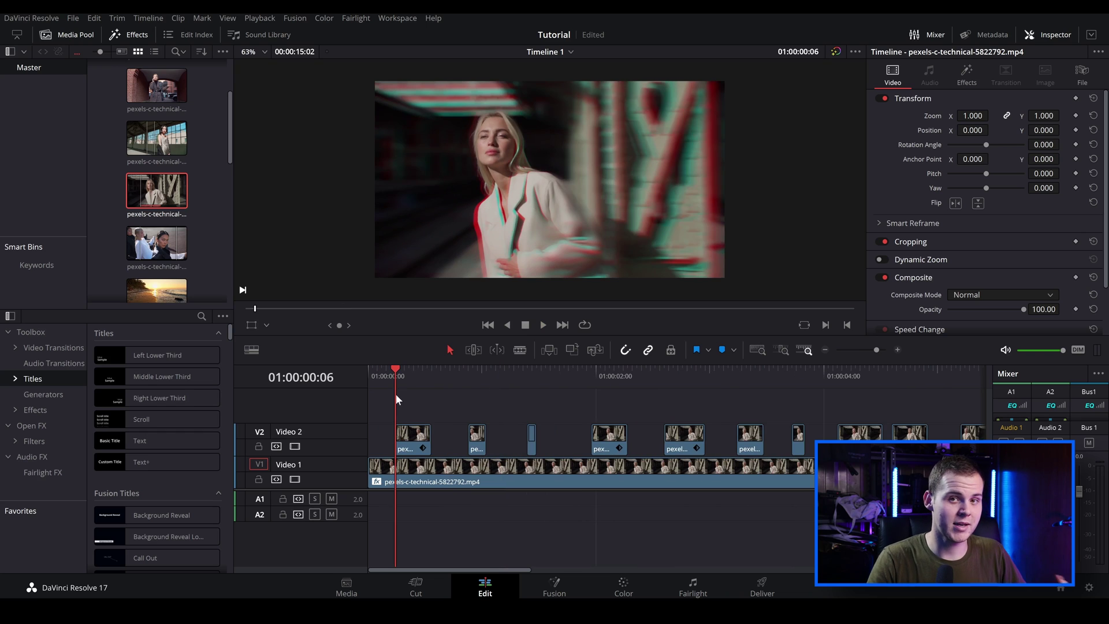
click(53, 348)
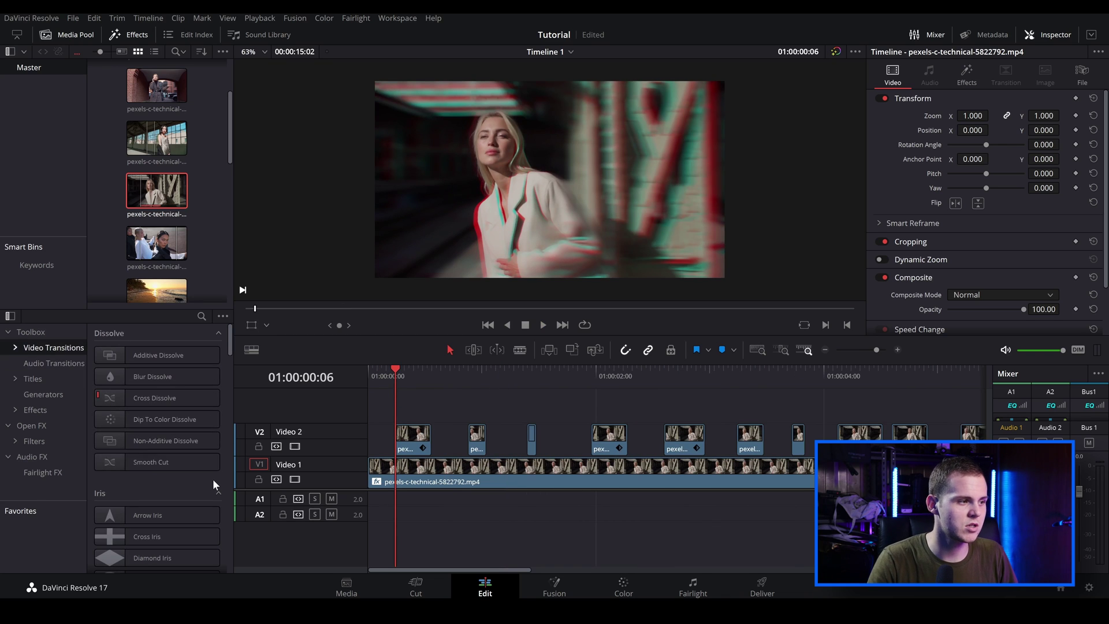
scroll(196, 476, down, 2)
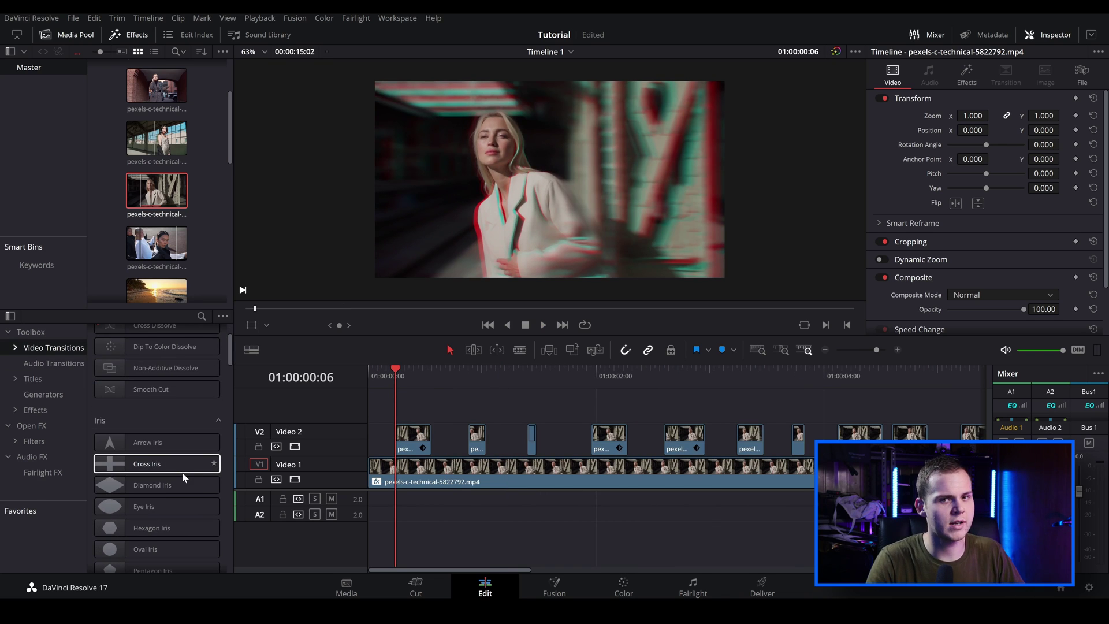
scroll(173, 479, down, 8)
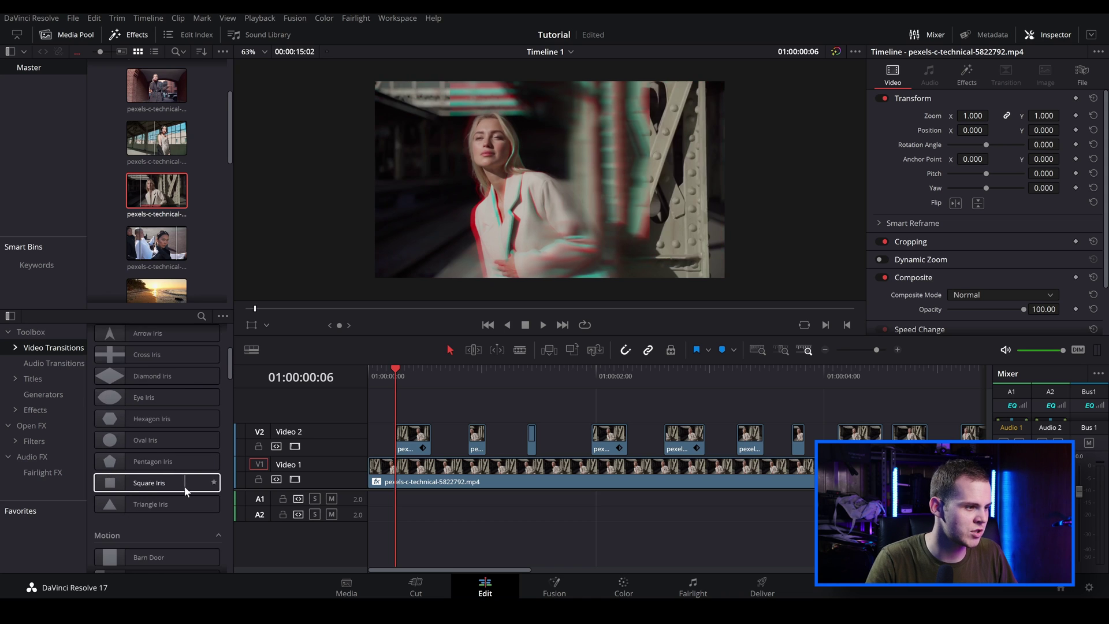
scroll(147, 488, down, 5)
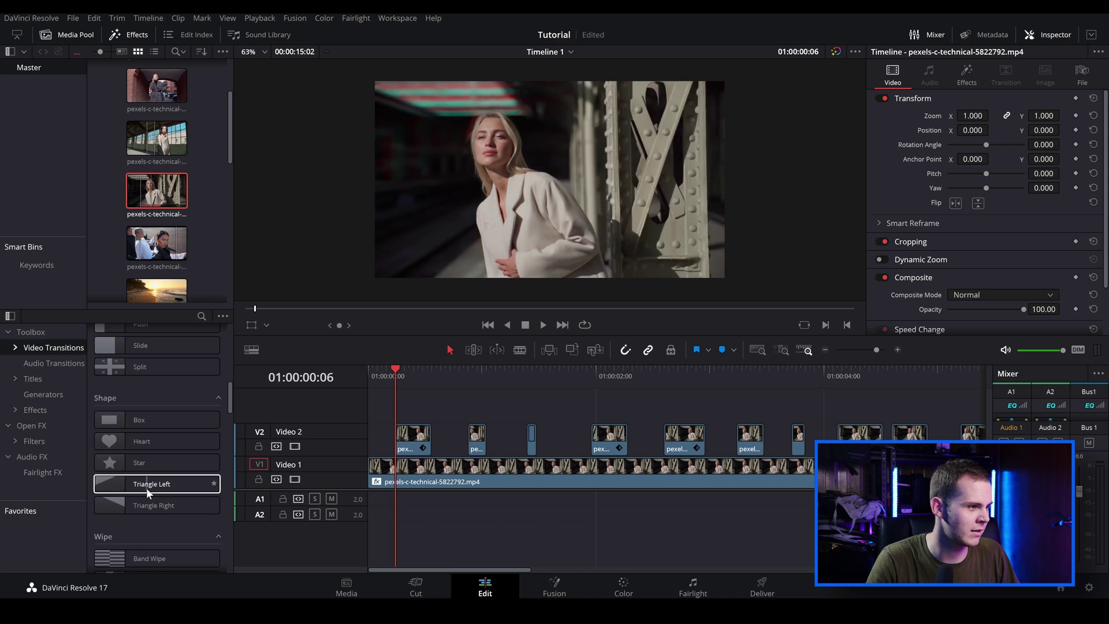
scroll(165, 500, down, 2)
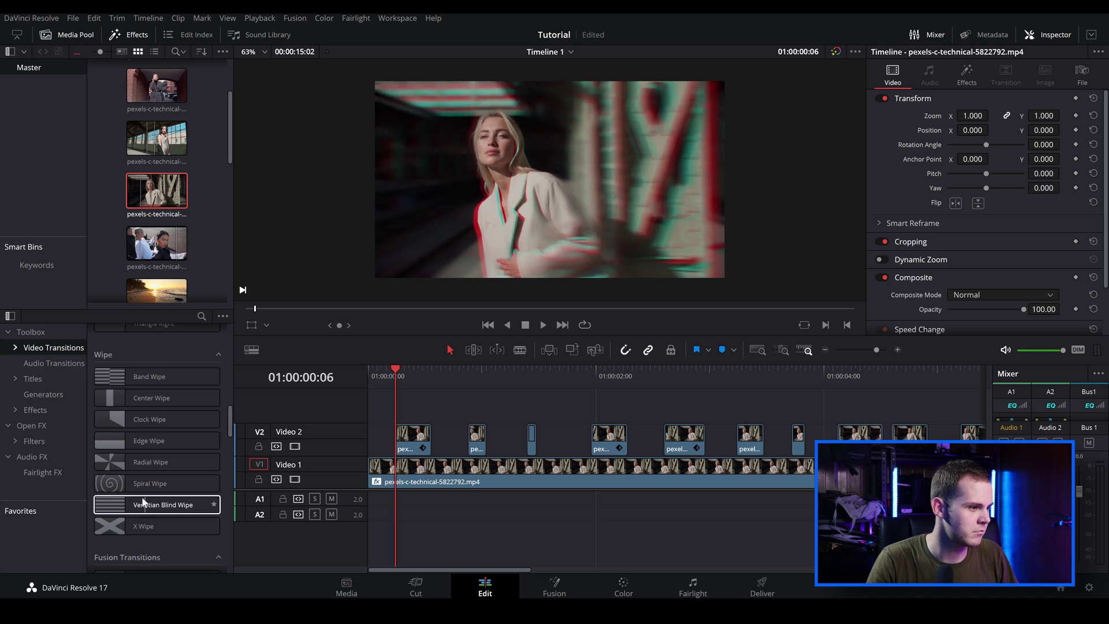
drag(142, 484, 412, 450)
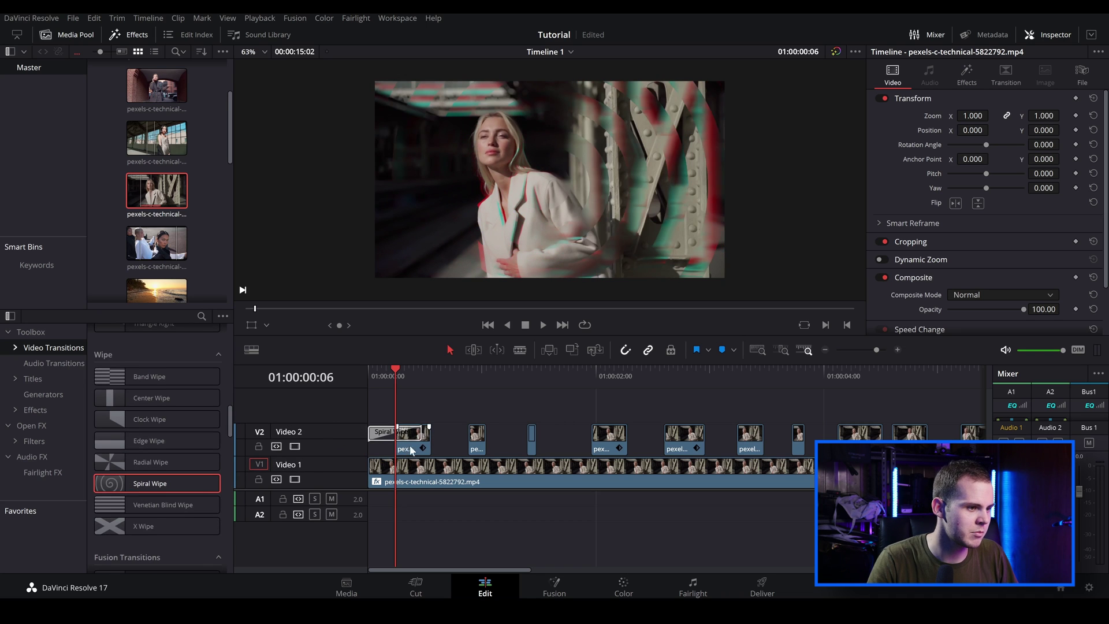
click(366, 379)
key(space)
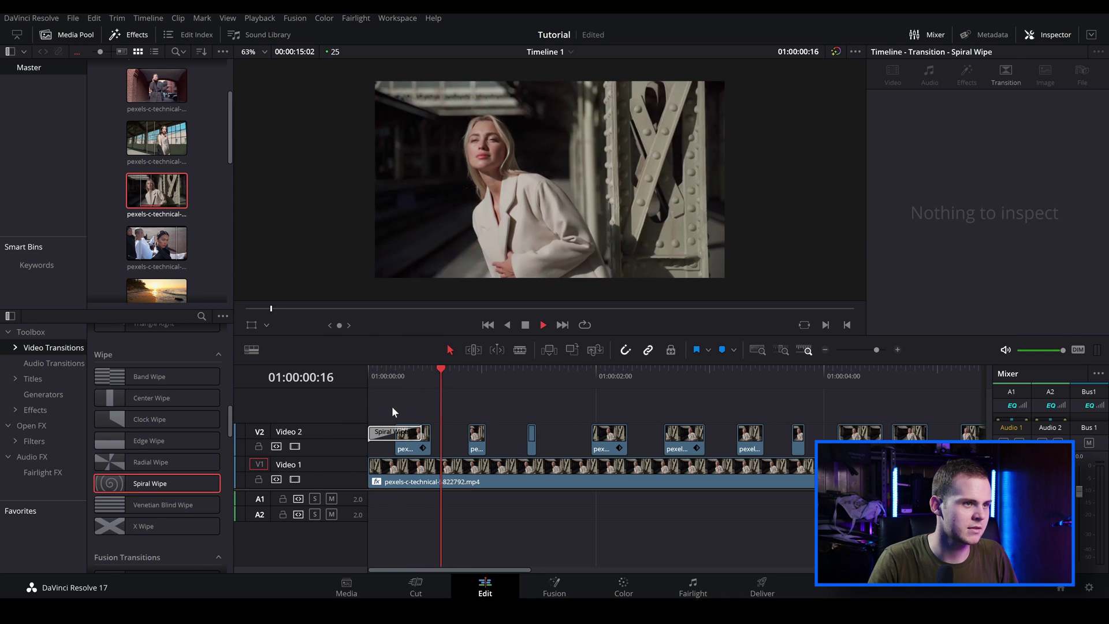
- Shorten the first segment's opening Spiral Wipe to 6 frames and add another Spiral Wipe at the segment's end
click(386, 390)
drag(418, 432, 406, 431)
drag(189, 483, 395, 432)
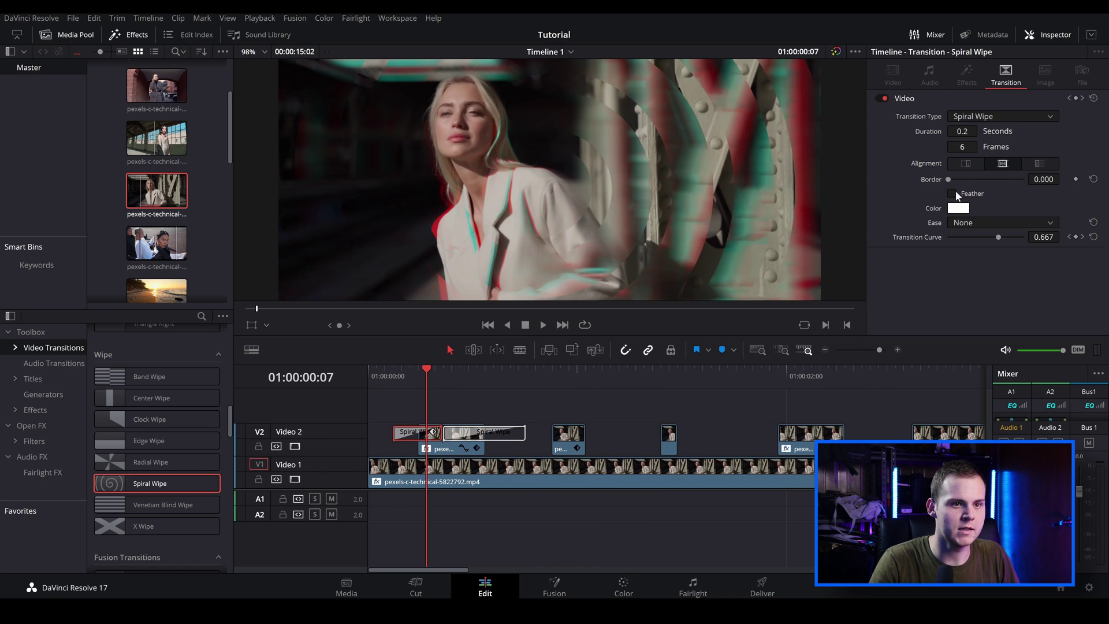
- Soften both Spiral Wipes with a feathered border, setting Border to about 190.5 on the first and 223.5 on the second
mouse_move(949, 180)
mouse_down()
mouse_move(989, 183)
mouse_move(955, 181)
mouse_move(968, 180)
mouse_up()
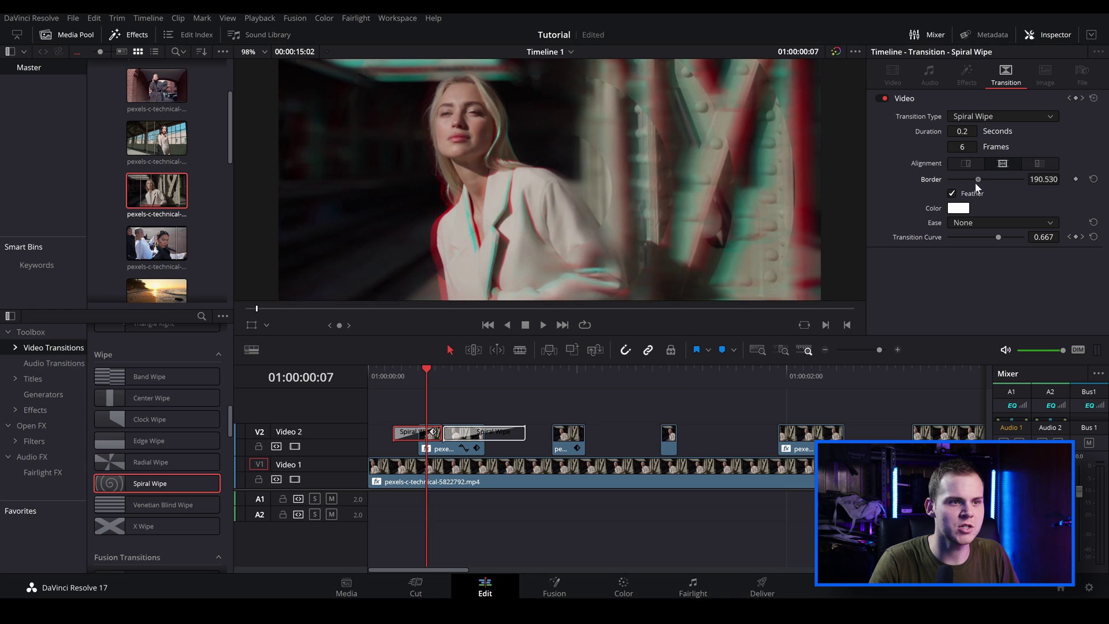
click(486, 434)
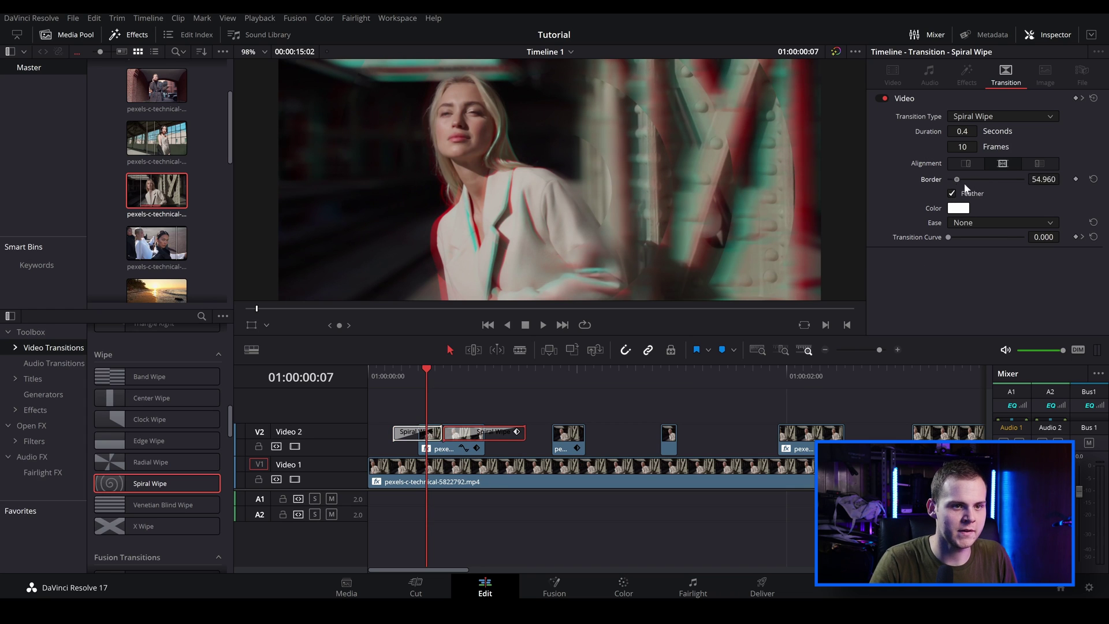
drag(964, 183, 984, 185)
- Play back the opening of the timeline to review the feathered wipes on the first Video 2 segment
drag(404, 375, 352, 379)
key(space)
key(space)
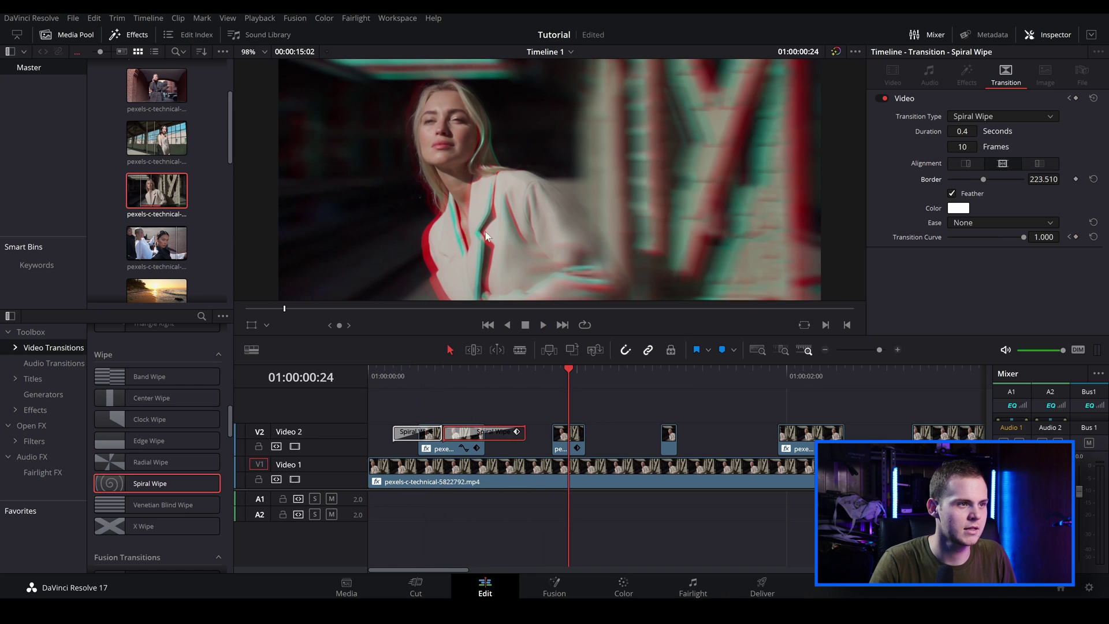
scroll(511, 392, down, 3)
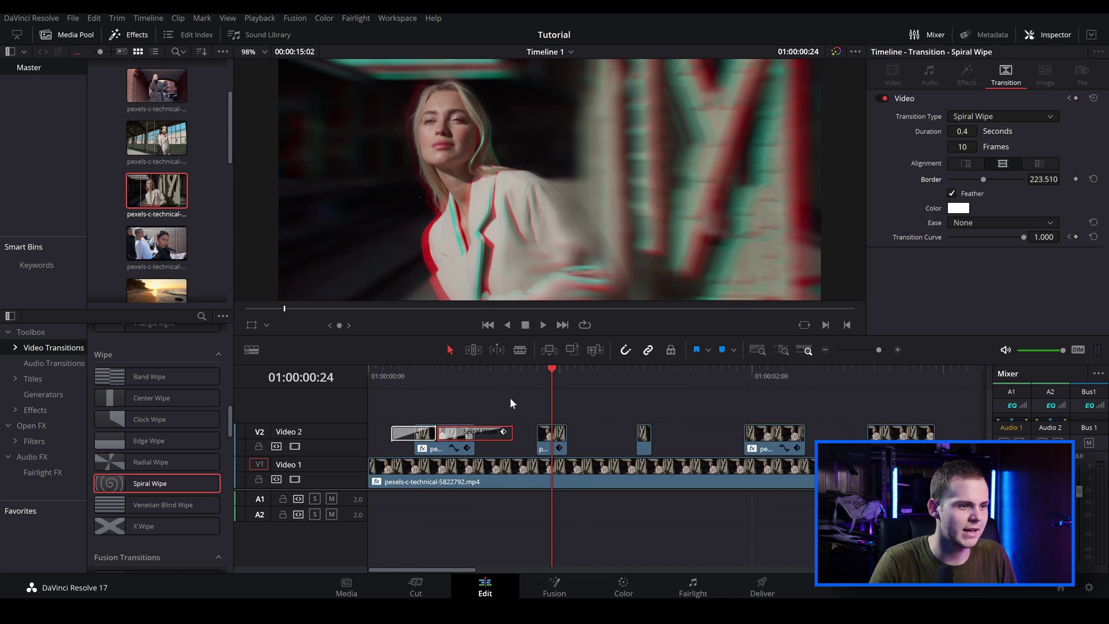
click(405, 379)
key(space)
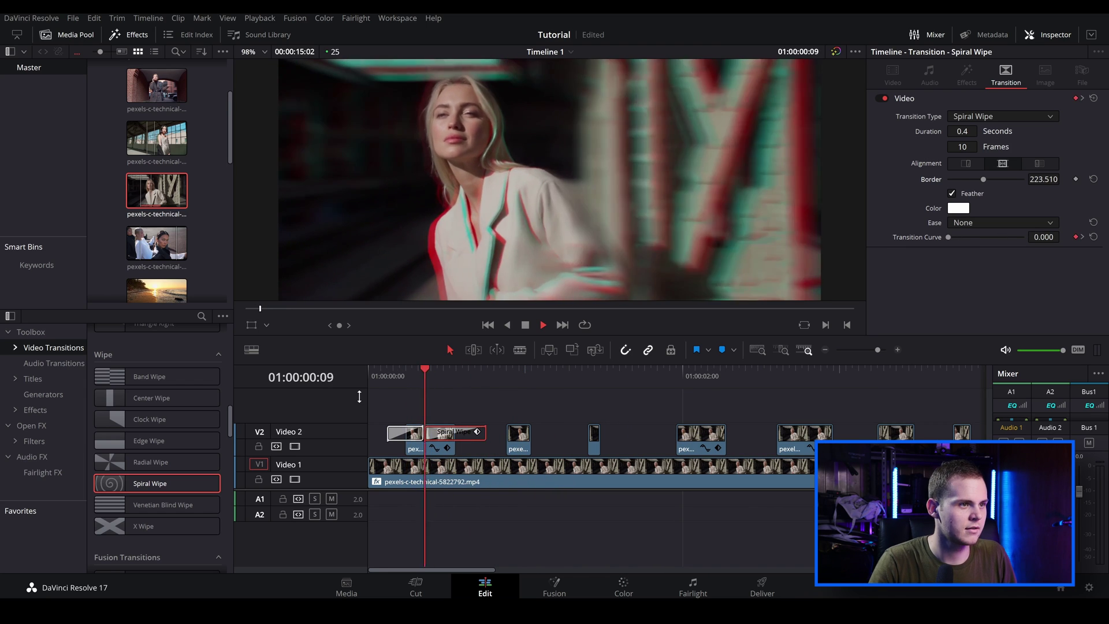
key(space)
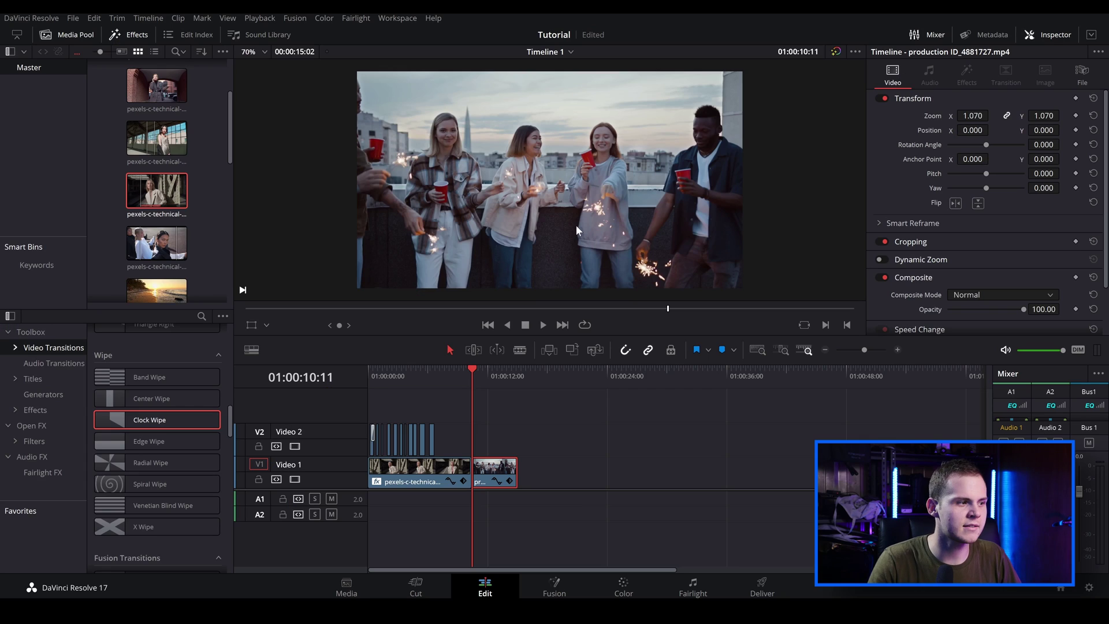
- Apply the Prism Blur effect to the production ID_4881727.mp4 clip of friends with sparklers on Video 1
click(31, 427)
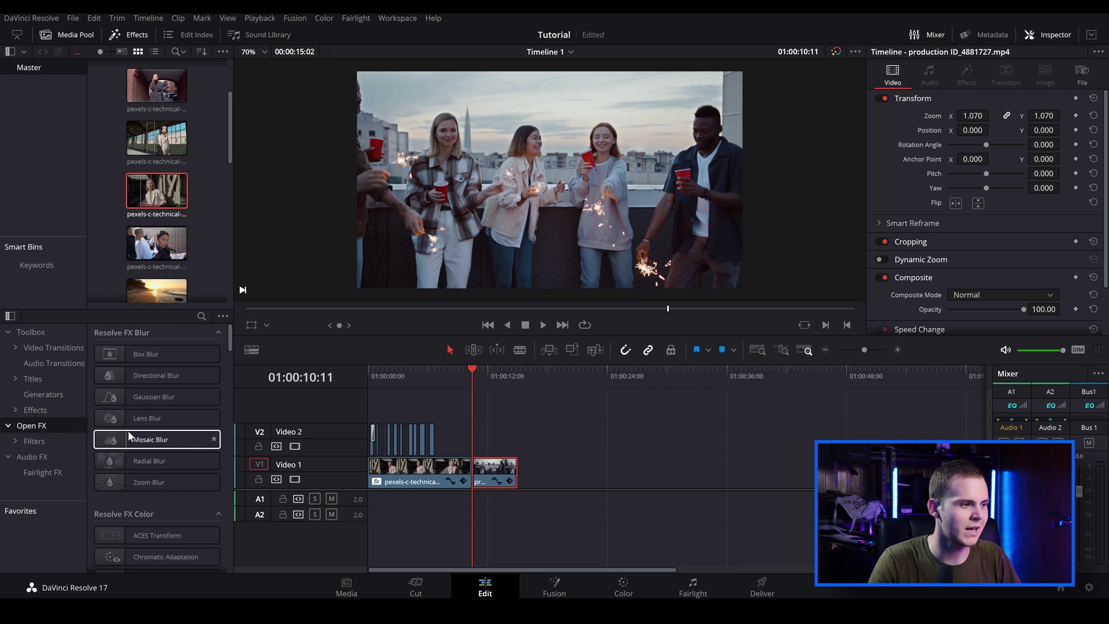
scroll(130, 436, down, 8)
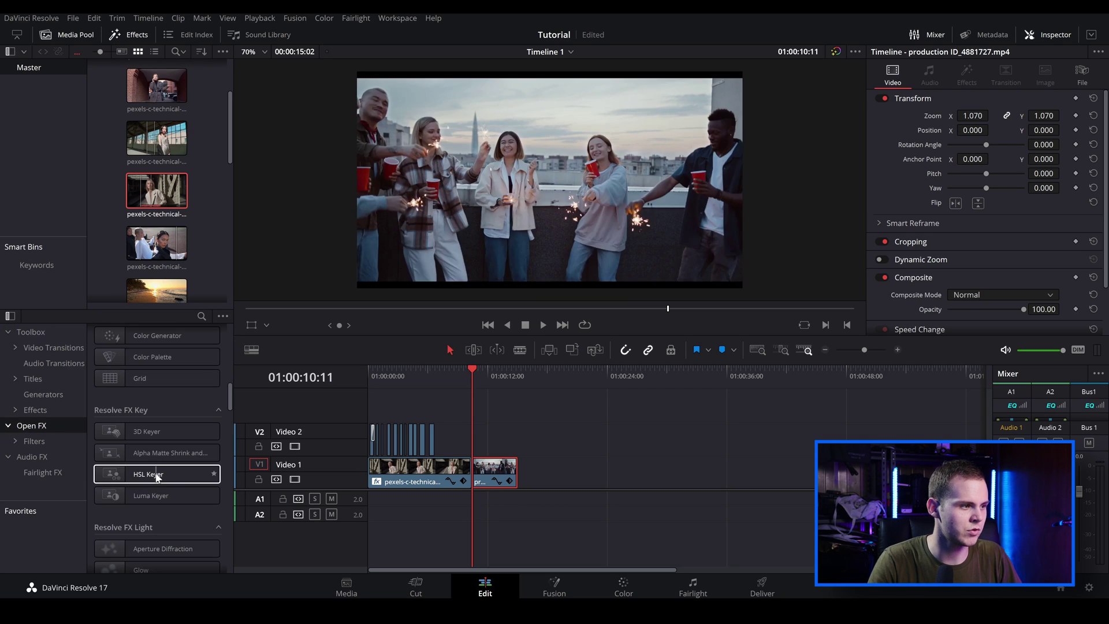
scroll(162, 486, down, 10)
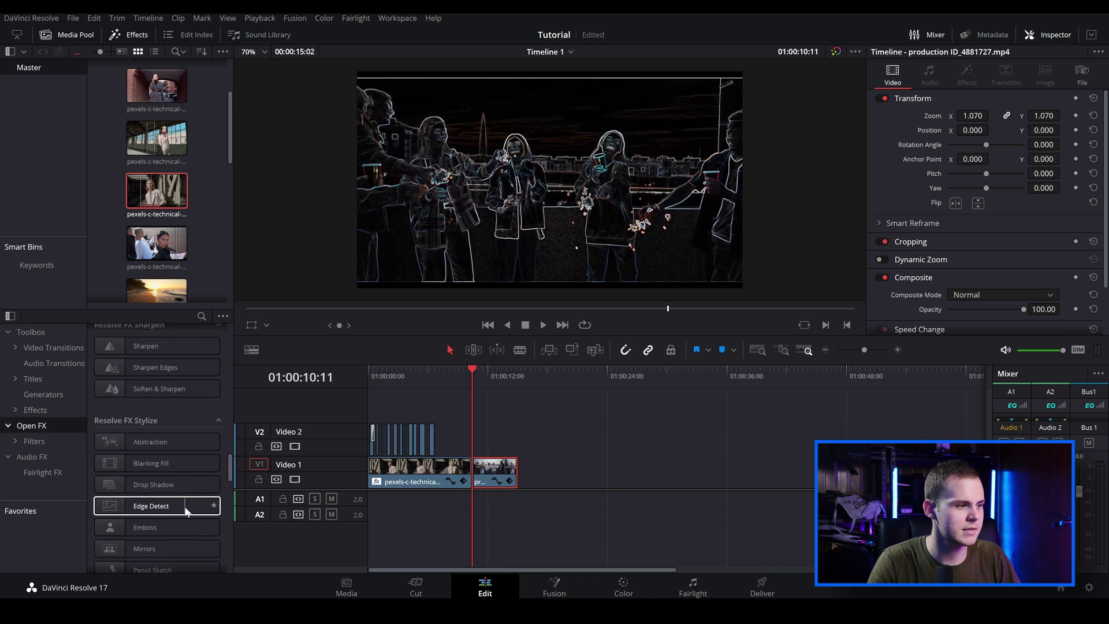
scroll(156, 500, down, 3)
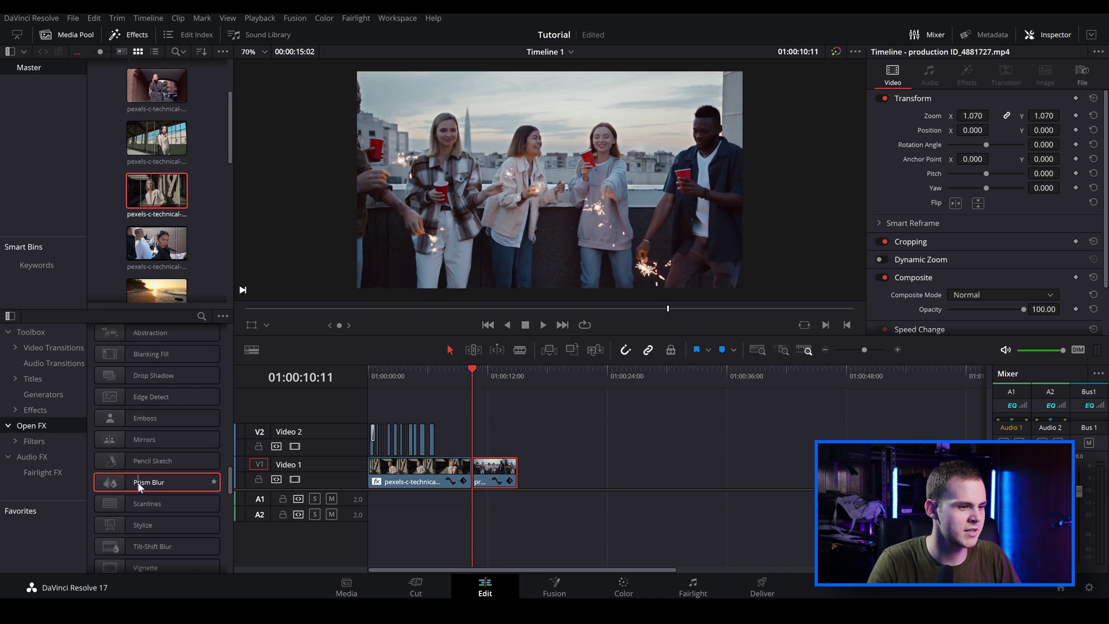
drag(139, 487, 496, 470)
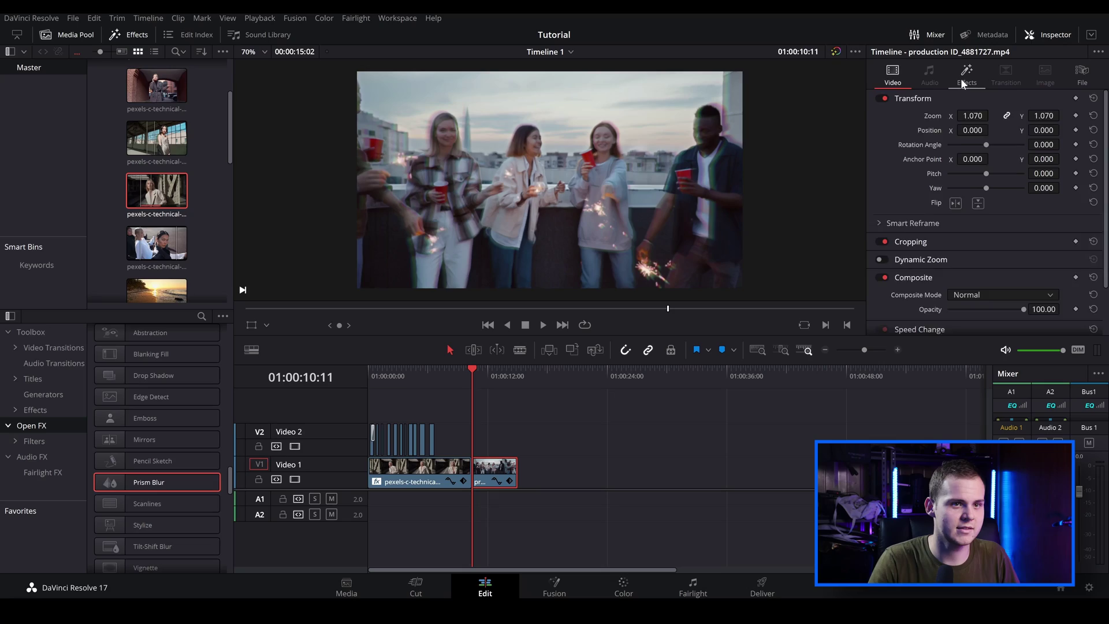
- Adjust the clip's Prism Blur: Blur Strength about 0.264, Aberration Distance 0.140, Aberration Strength 0.473 and Vignette Sharpness 10
click(966, 76)
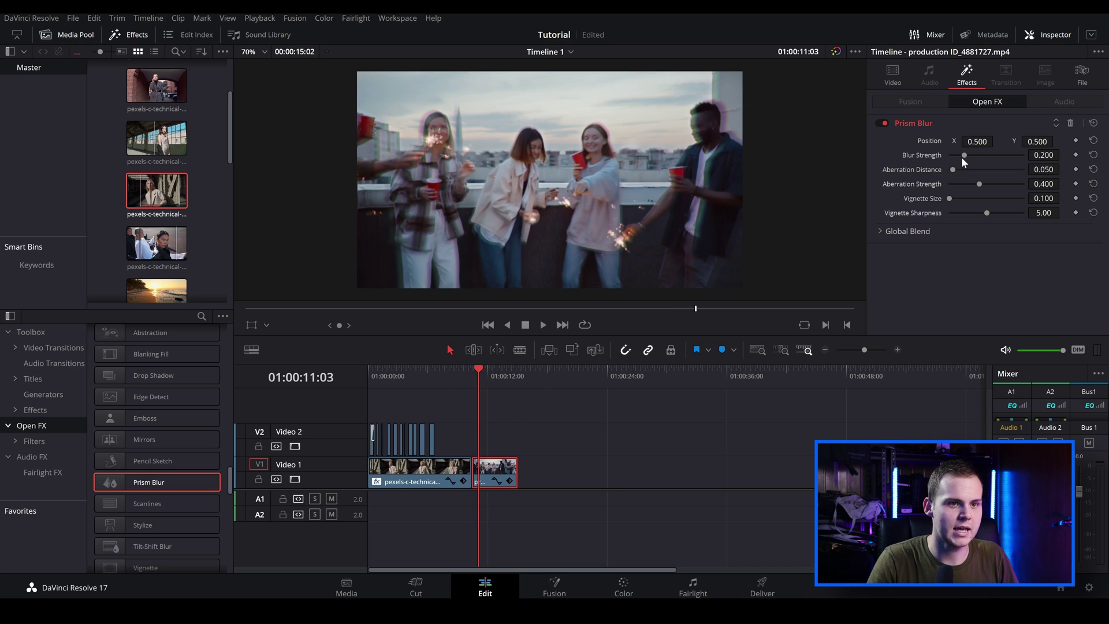
mouse_move(961, 157)
mouse_down()
mouse_move(980, 162)
mouse_move(958, 173)
mouse_up()
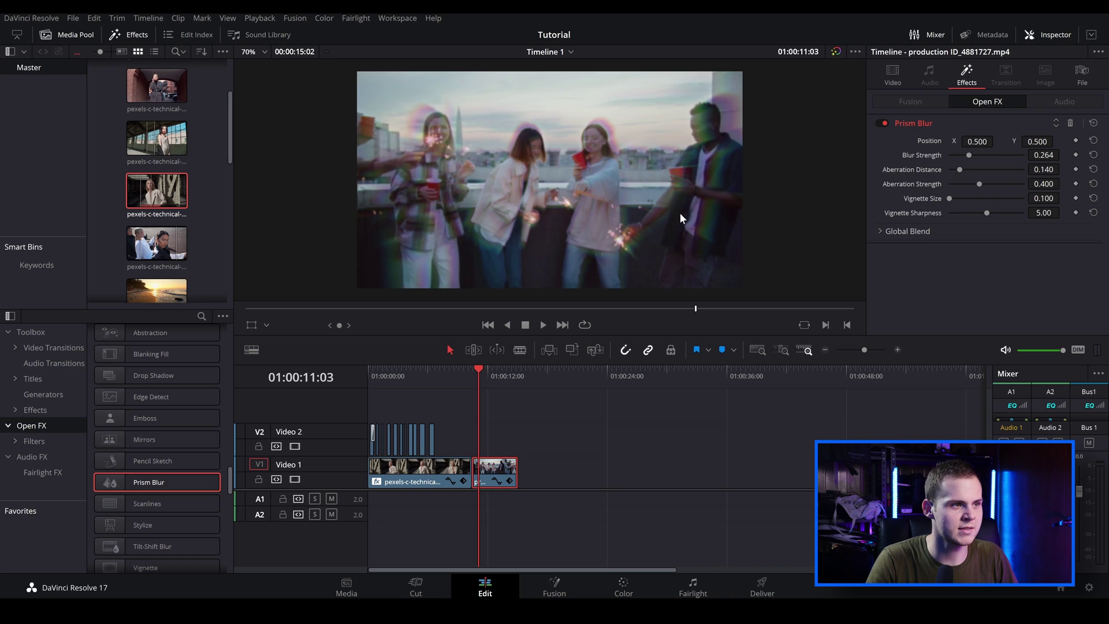
drag(979, 183, 922, 196)
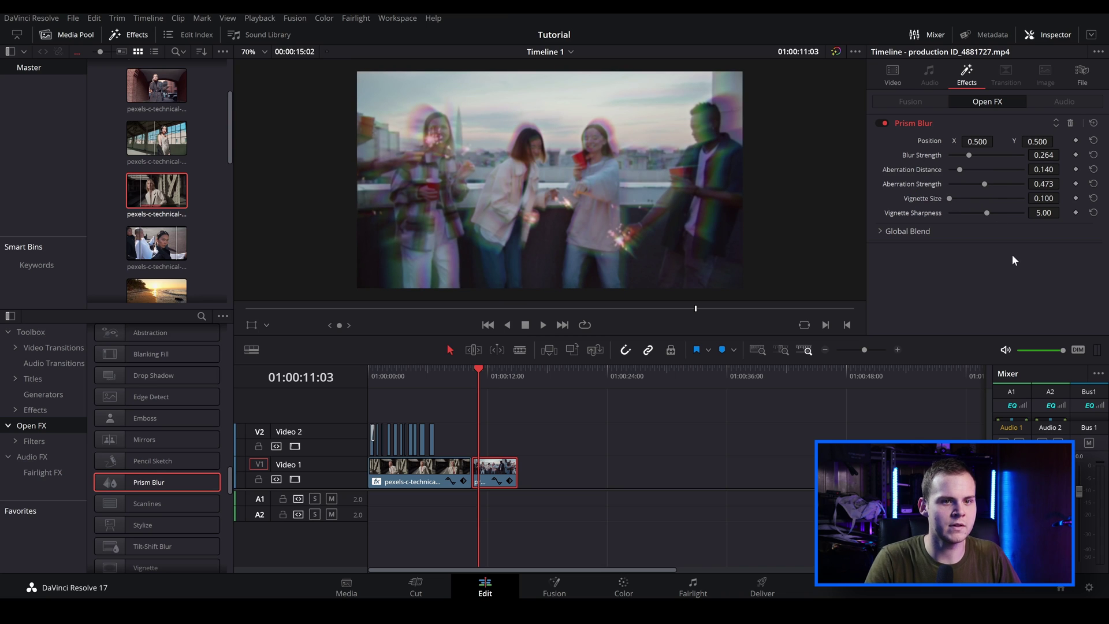
drag(1014, 220, 1049, 226)
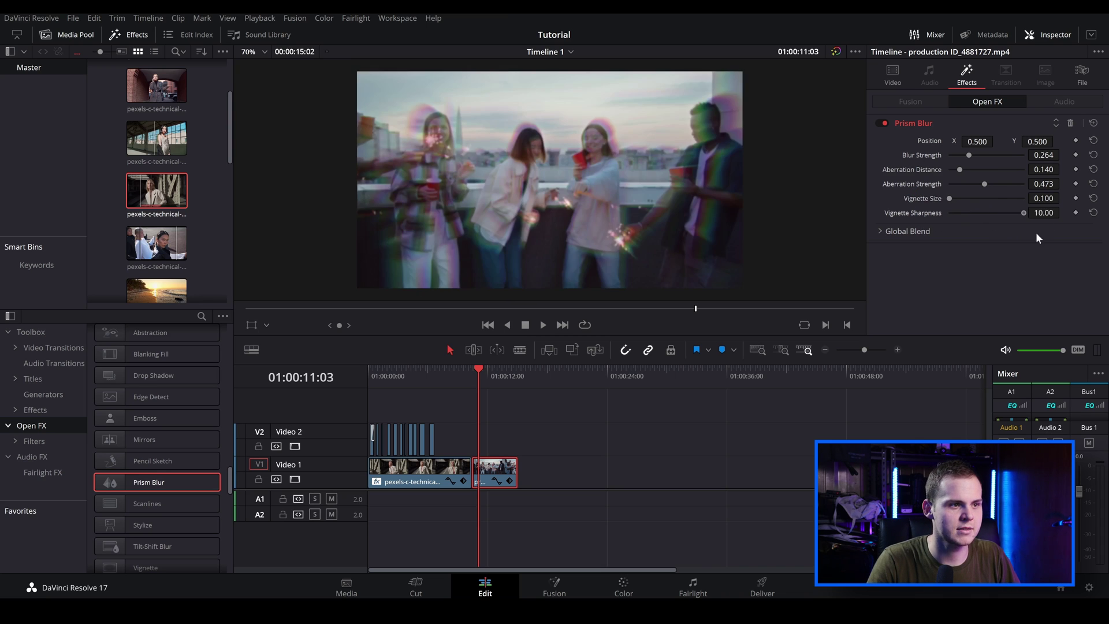
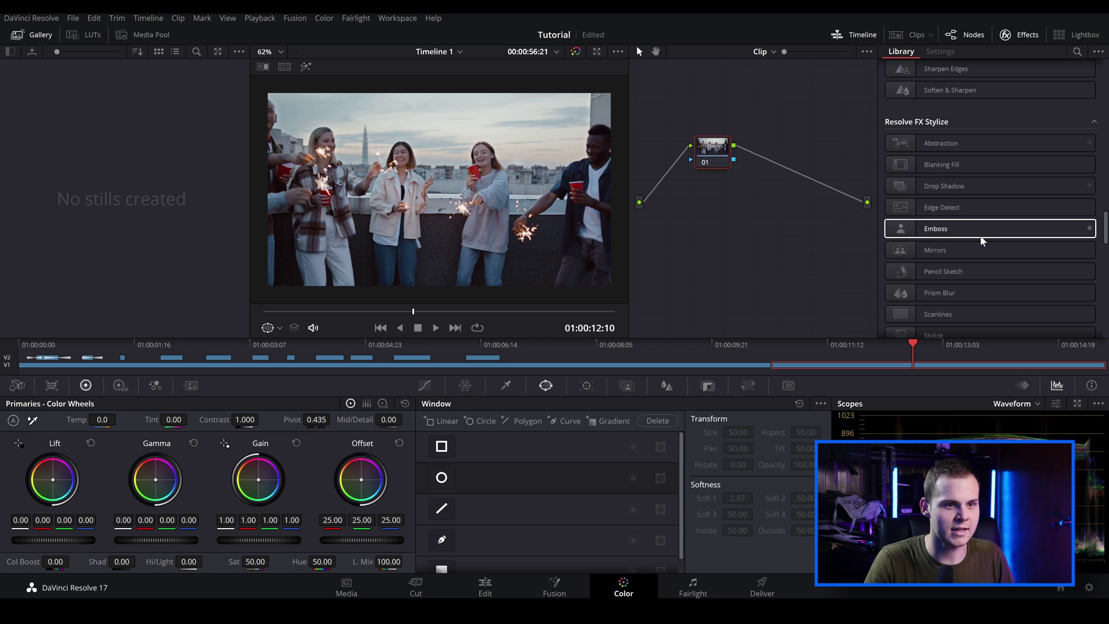
- On the Color page, add a second serial node to the sparklers clip and apply Prism Blur to it
scroll(982, 241, down, 2)
click(930, 248)
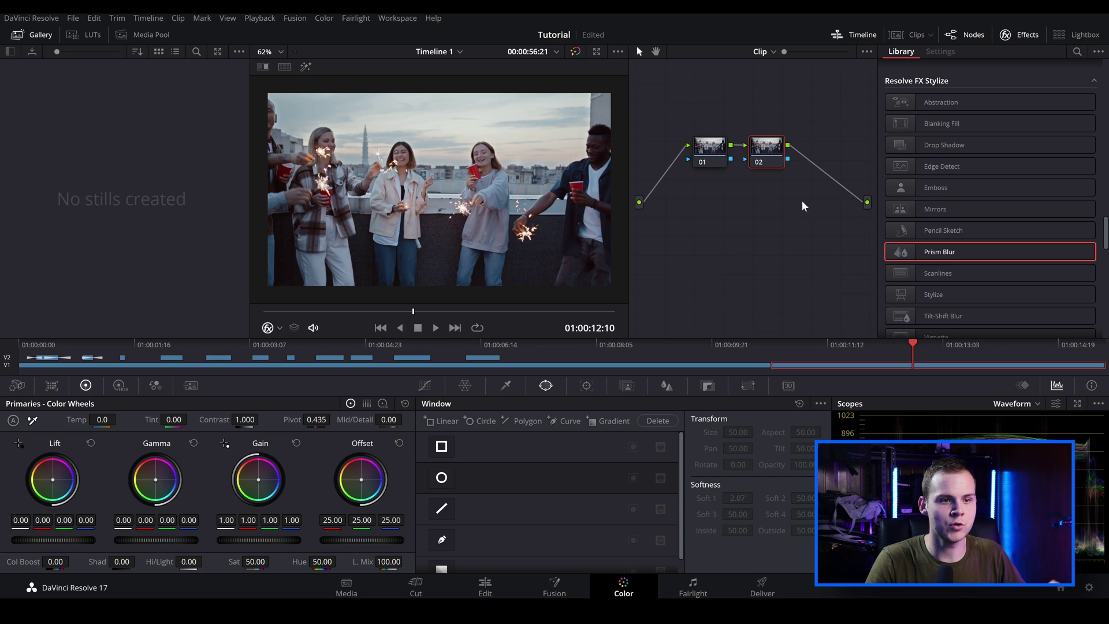
drag(955, 252, 762, 151)
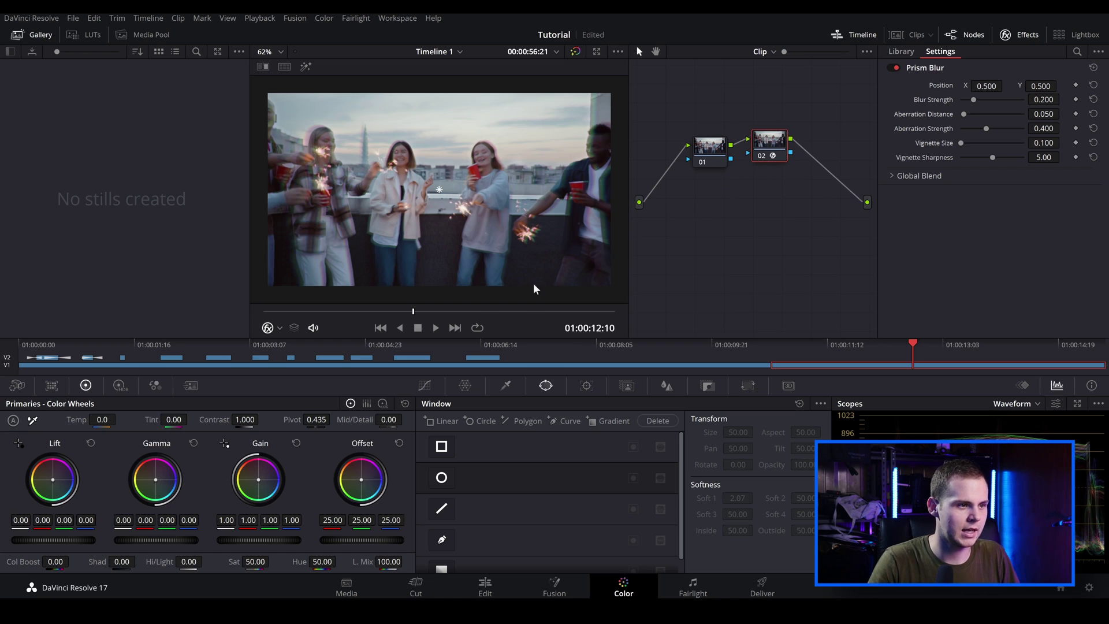
- Strengthen node 02's Prism Blur to about 0.285 blur, 0.119 aberration distance and 0.532 aberration strength, and move its centre to about X 0.529, Y 1.030
mouse_move(982, 101)
mouse_down()
mouse_move(968, 113)
mouse_move(993, 128)
mouse_up()
drag(1040, 85, 990, 86)
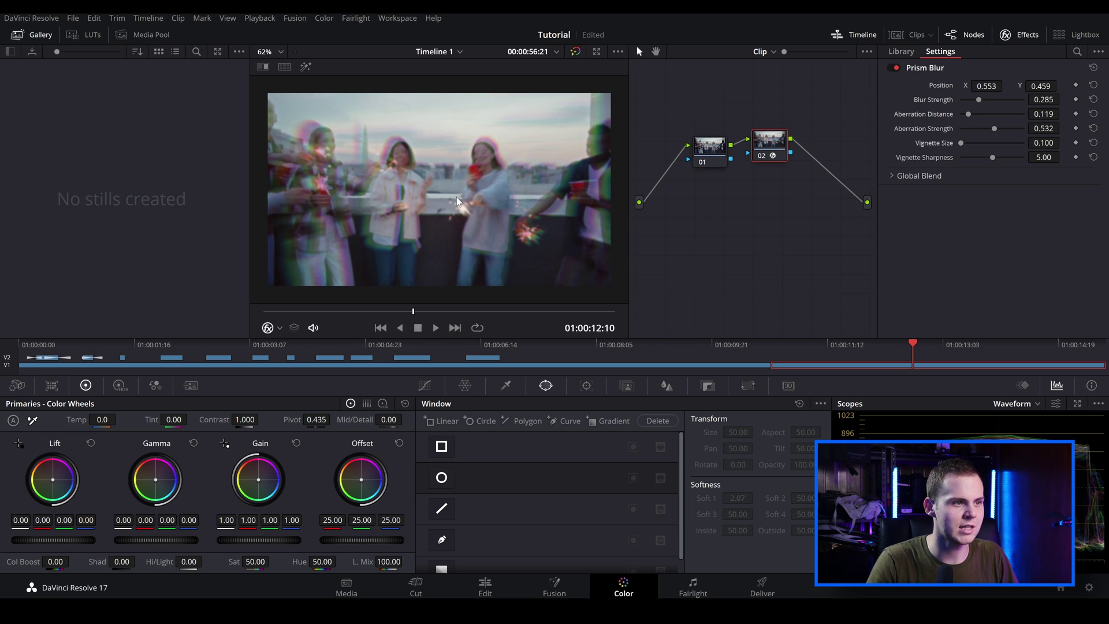
drag(985, 86, 991, 85)
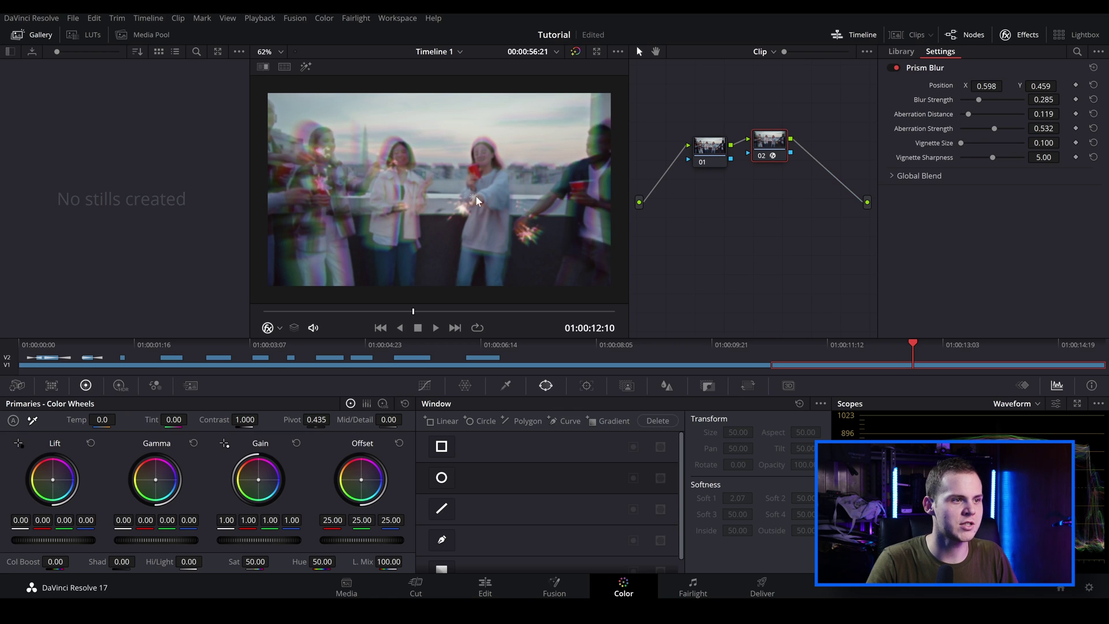
drag(474, 196, 449, 92)
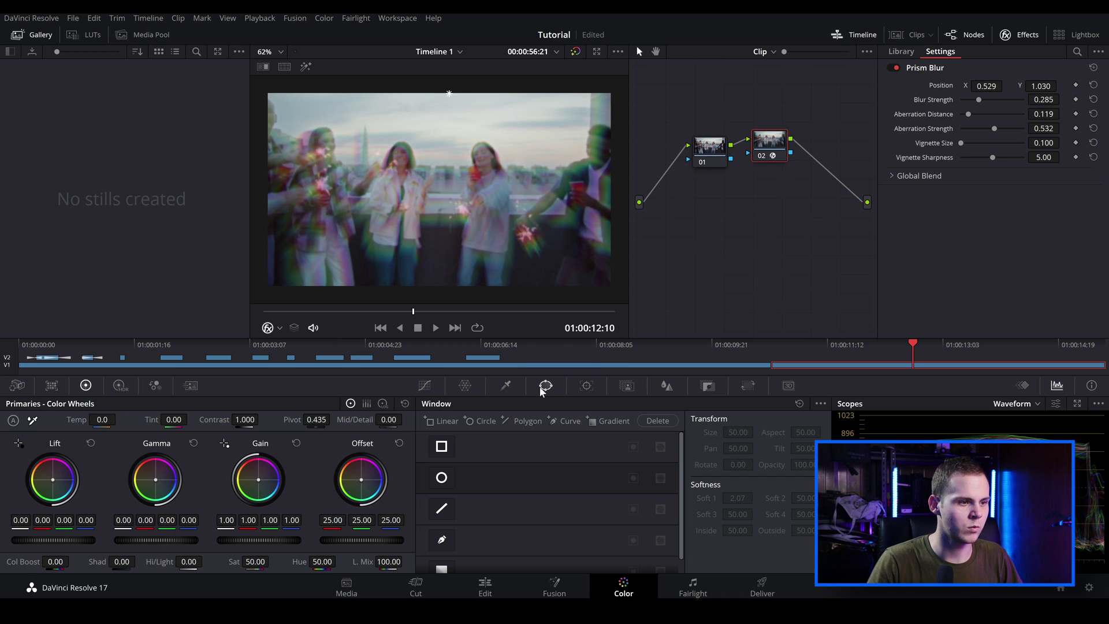
- Add a circular power window to node 02 and show the Power Window overlay in the viewer
click(443, 482)
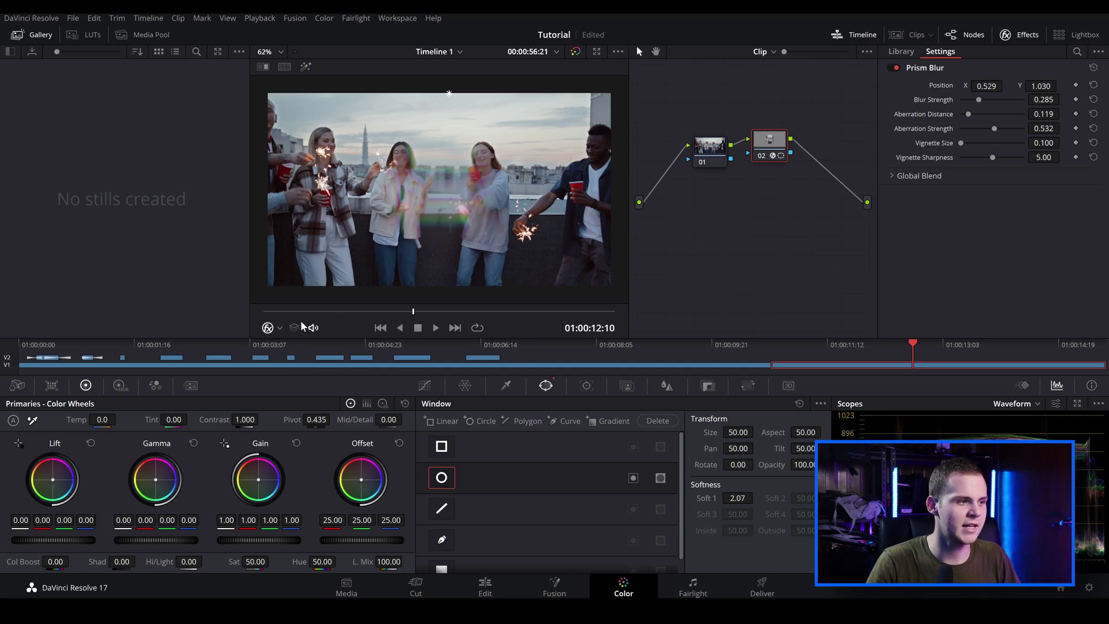
click(280, 328)
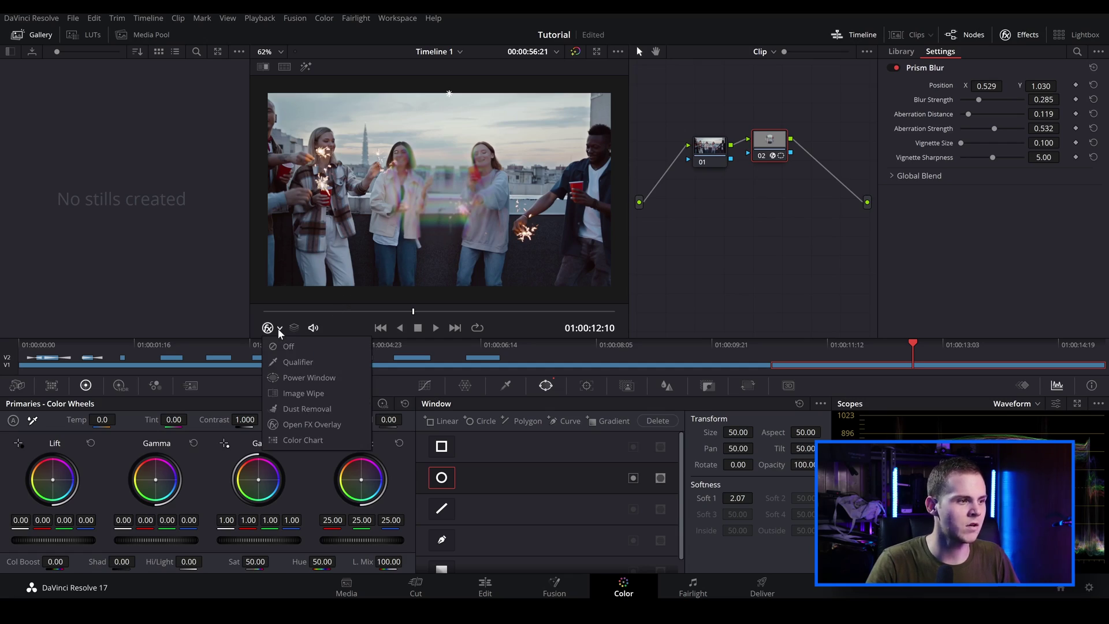
click(324, 378)
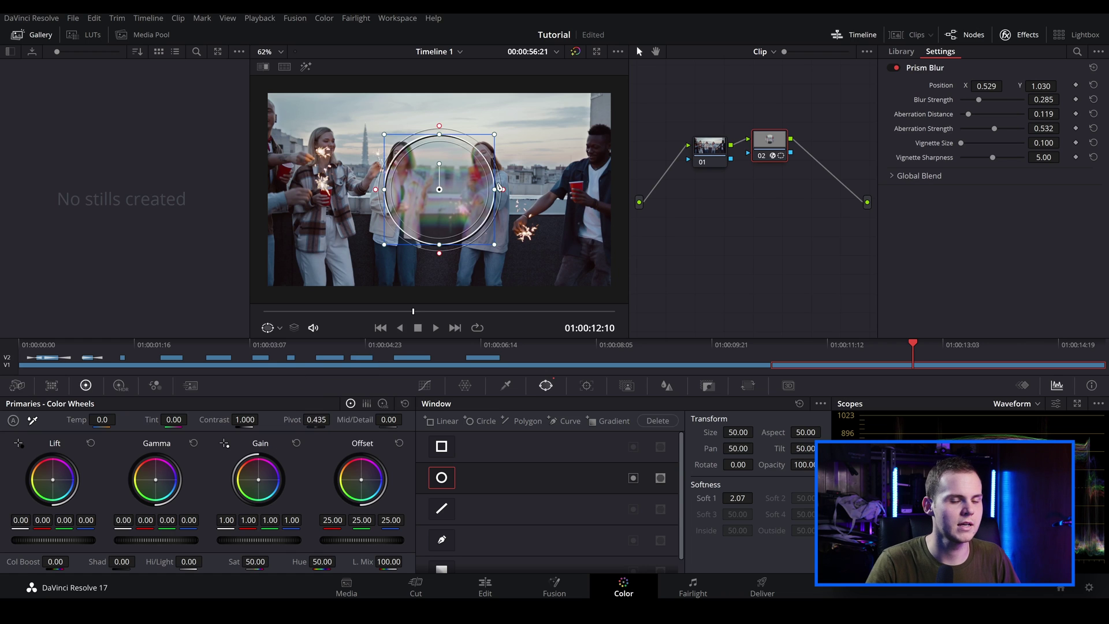
- Stretch the circular window into a wide soft ellipse of about size 56.56, aspect 74.99 and softness 10.17, and invert it
drag(441, 135, 441, 154)
drag(385, 189, 285, 202)
drag(440, 154, 453, 110)
scroll(472, 163, down, 3)
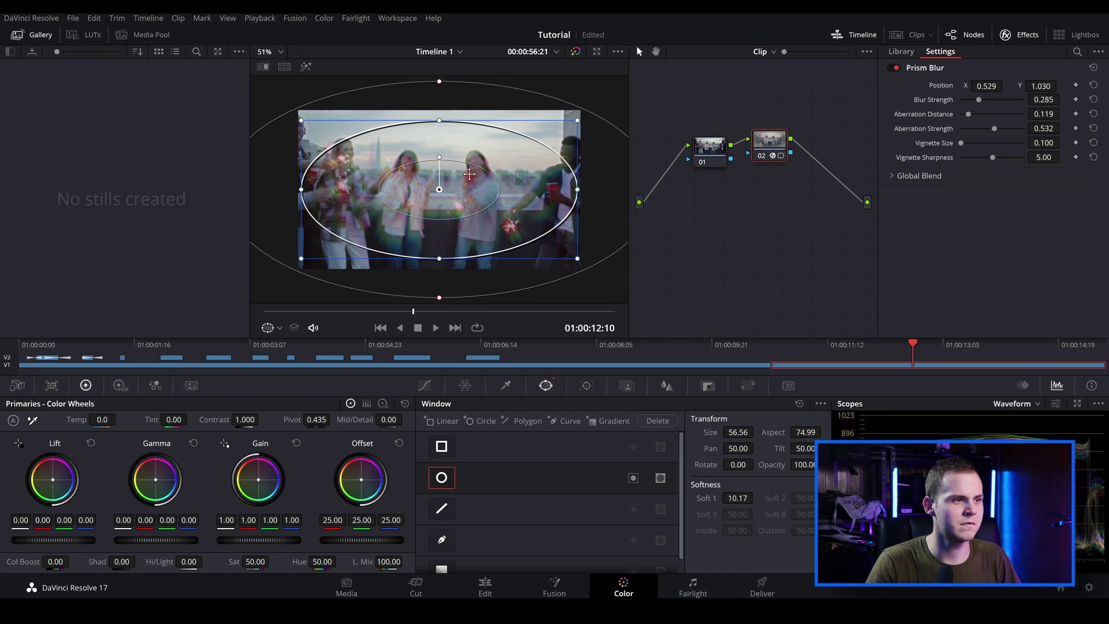
click(634, 482)
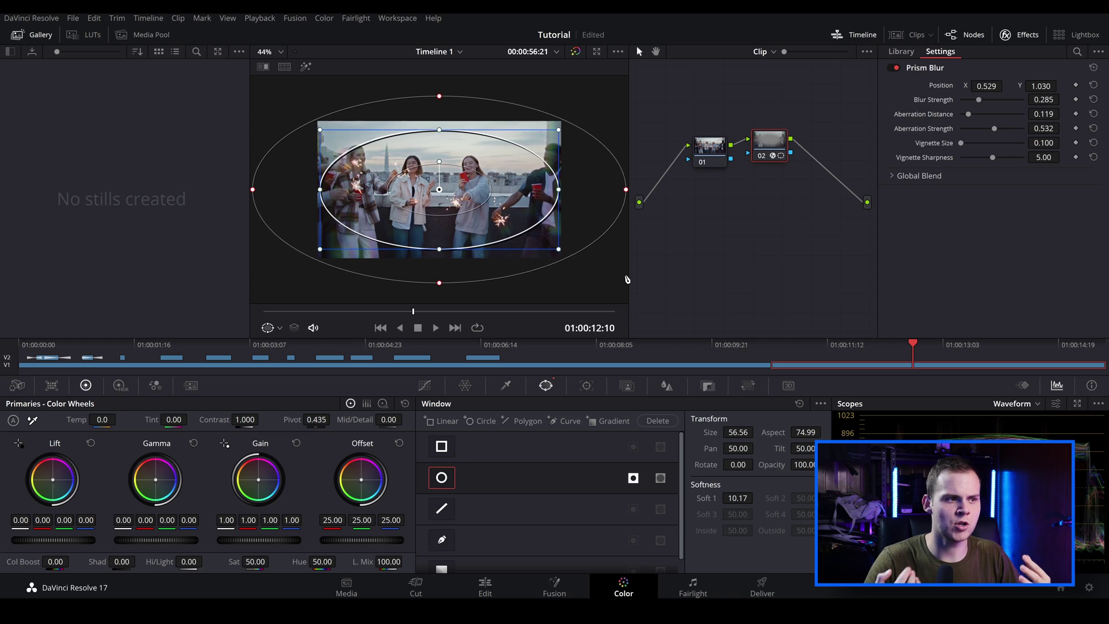
scroll(523, 244, up, 3)
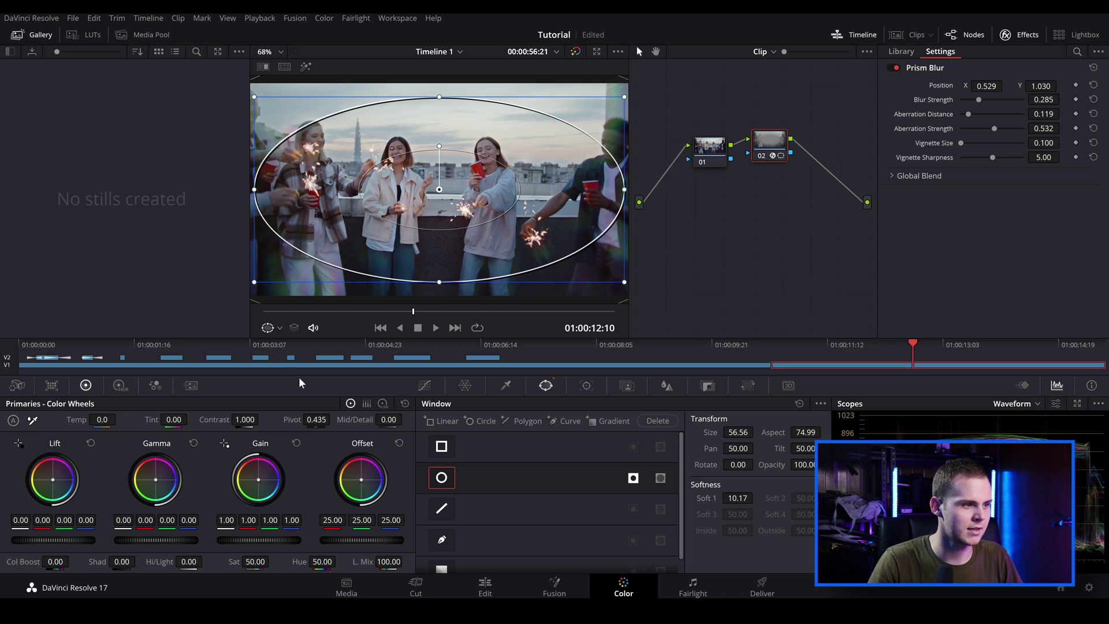
- Turn off the viewer's window overlay and play back the sparklers clip to review the Prism Blur around the frame edges
click(280, 328)
click(296, 345)
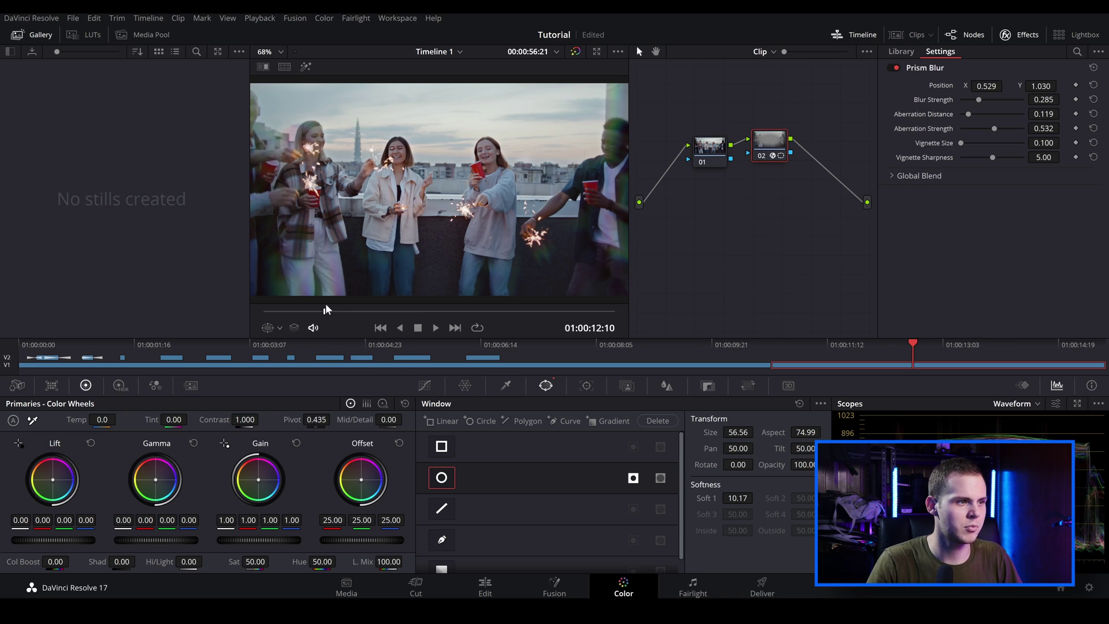
key(space)
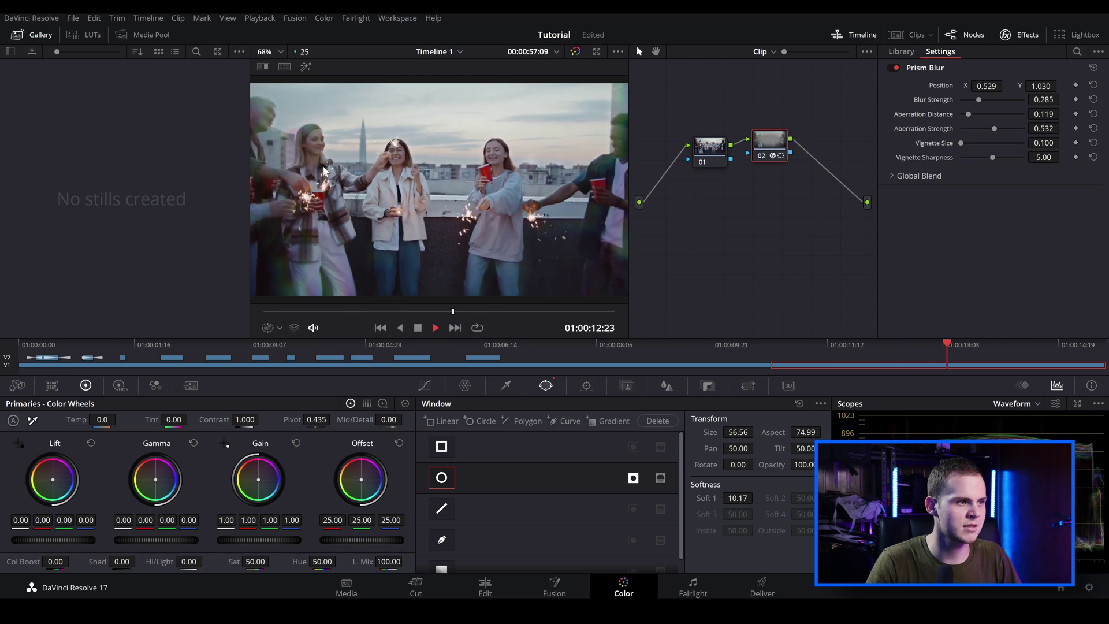